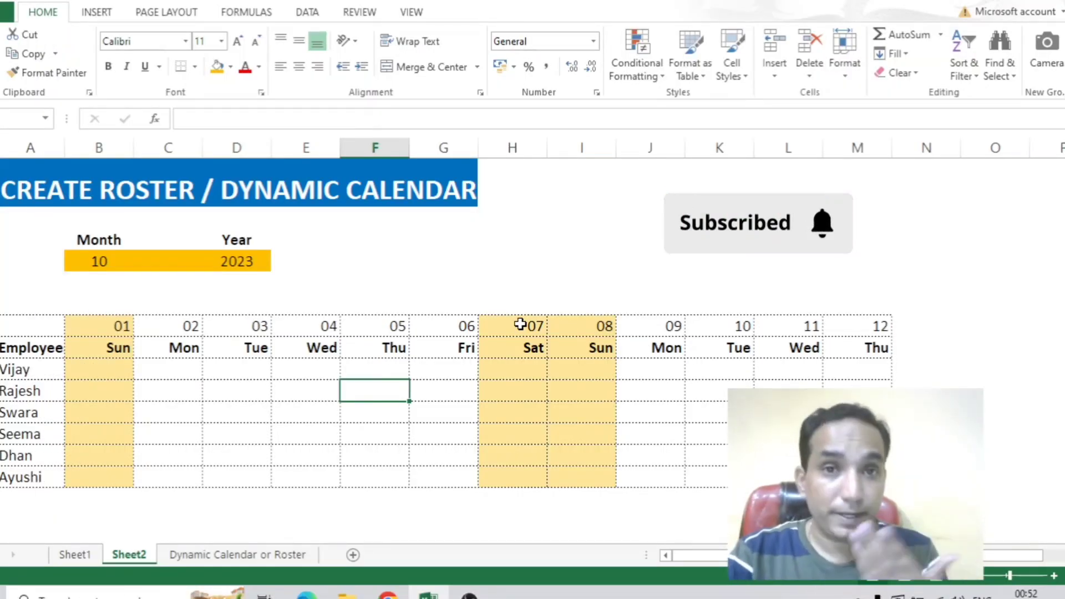
- Examine the Month and Year input cells and the roster grid they control on Sheet2
click(65, 187)
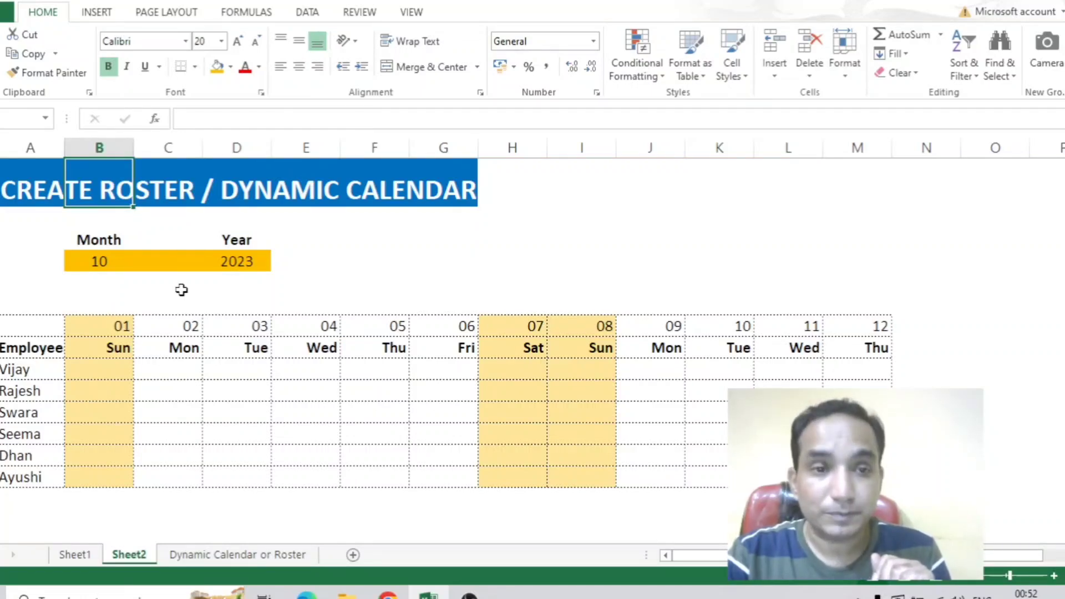
click(109, 261)
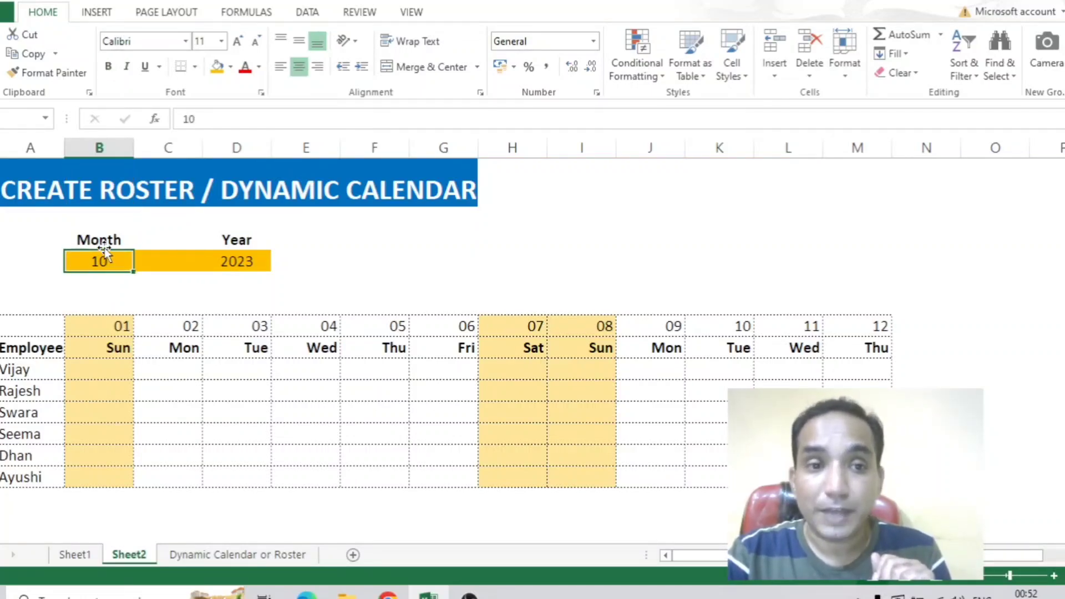
click(261, 255)
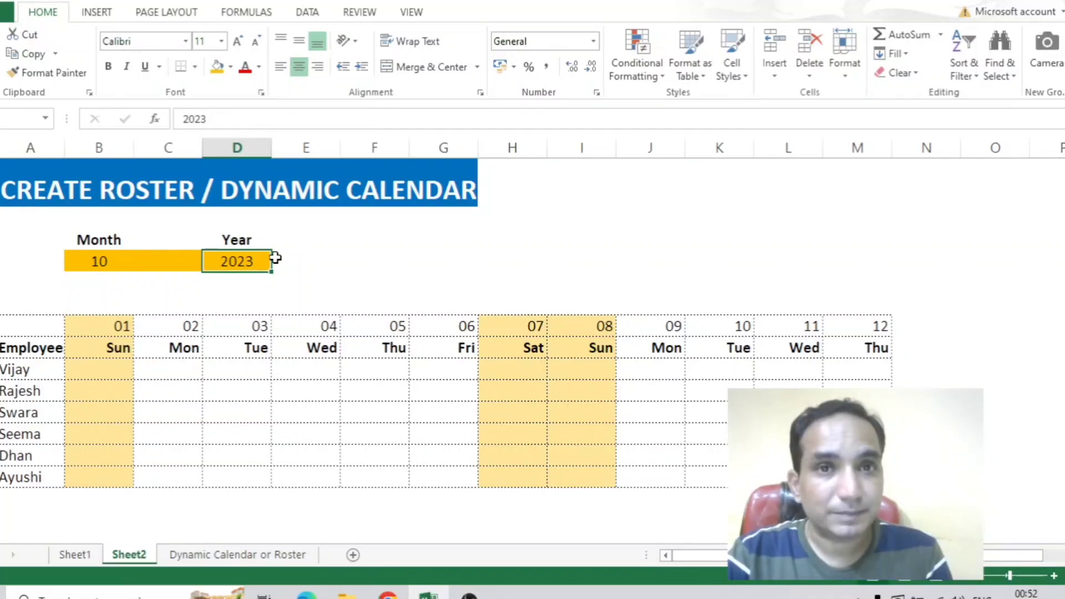
click(143, 262)
click(110, 261)
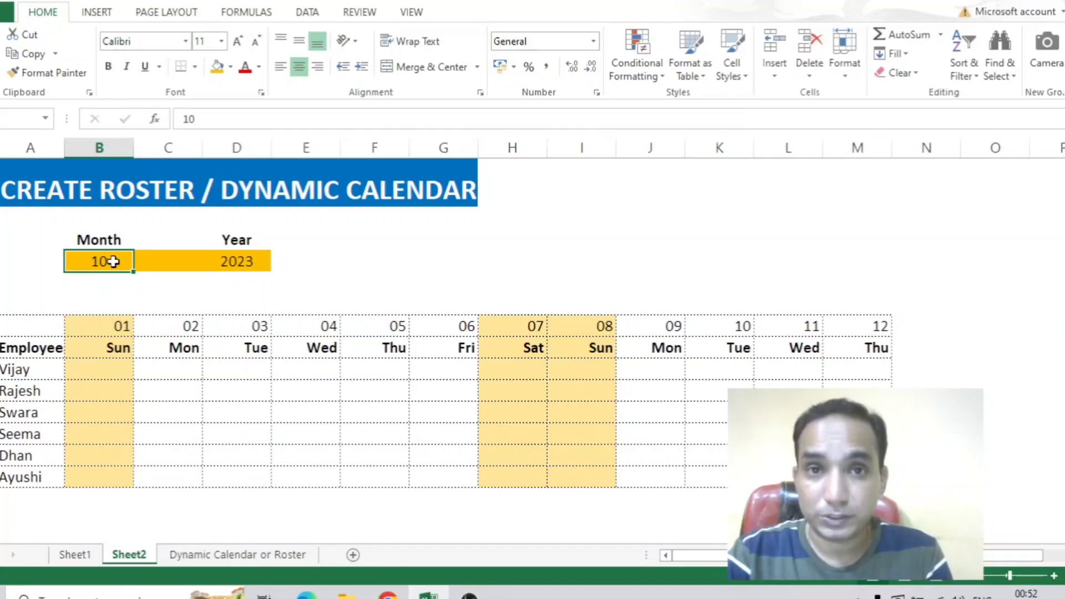
click(236, 264)
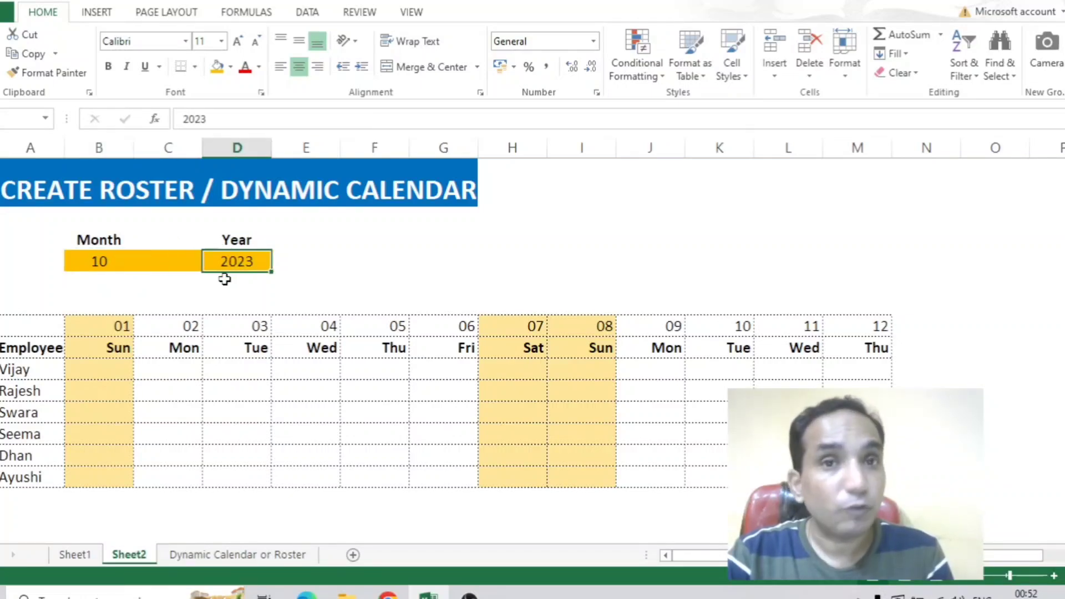
click(114, 279)
click(113, 260)
drag(19, 329, 857, 477)
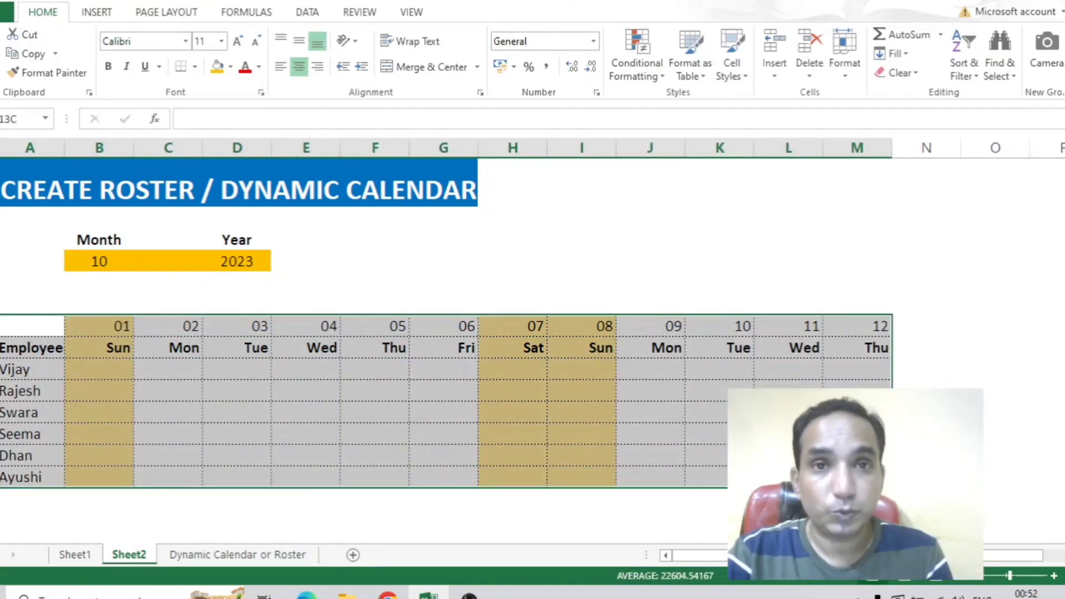
- Set the roster's month to 11 and its year to 2025 on Sheet2
click(96, 258)
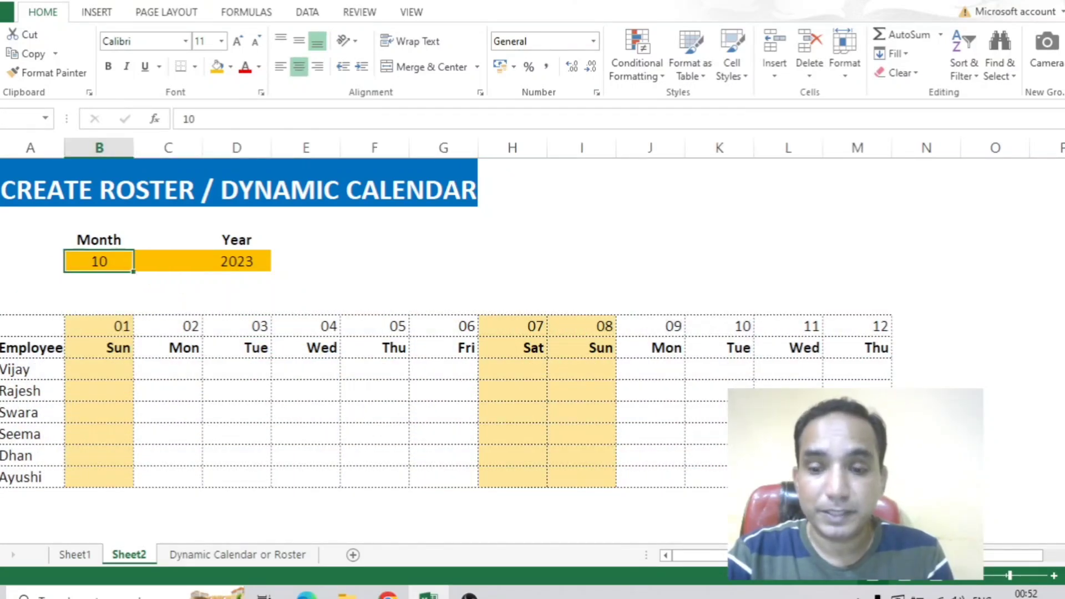
text(11)
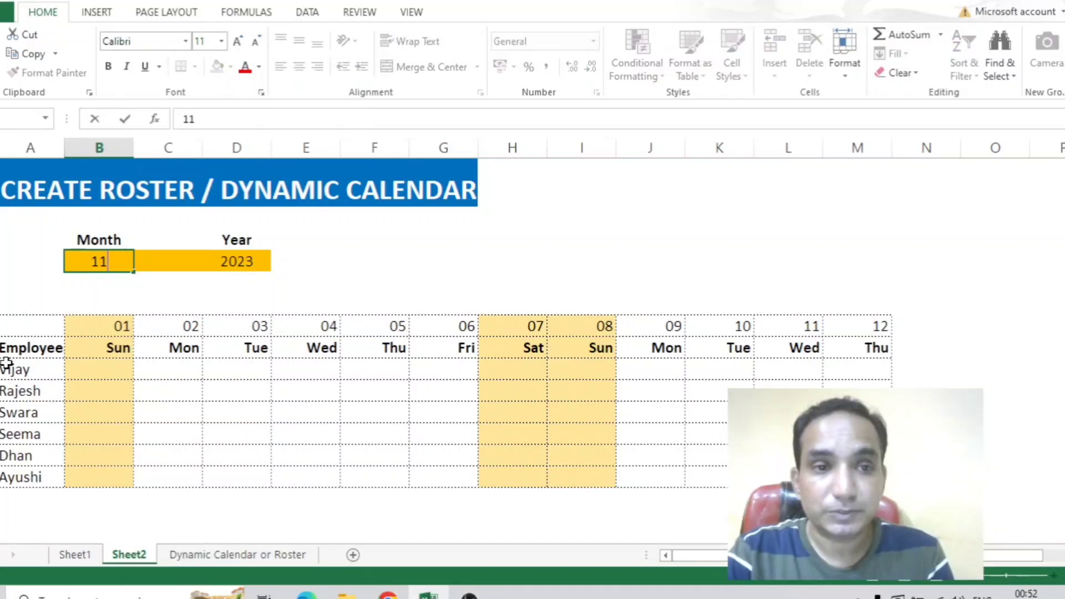
key(Return)
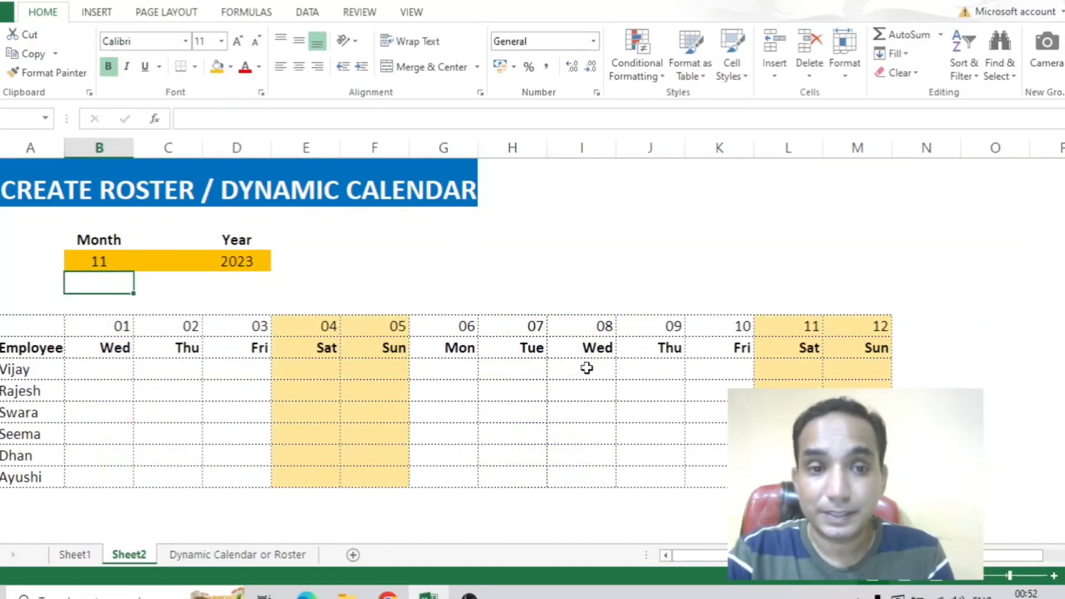
click(258, 265)
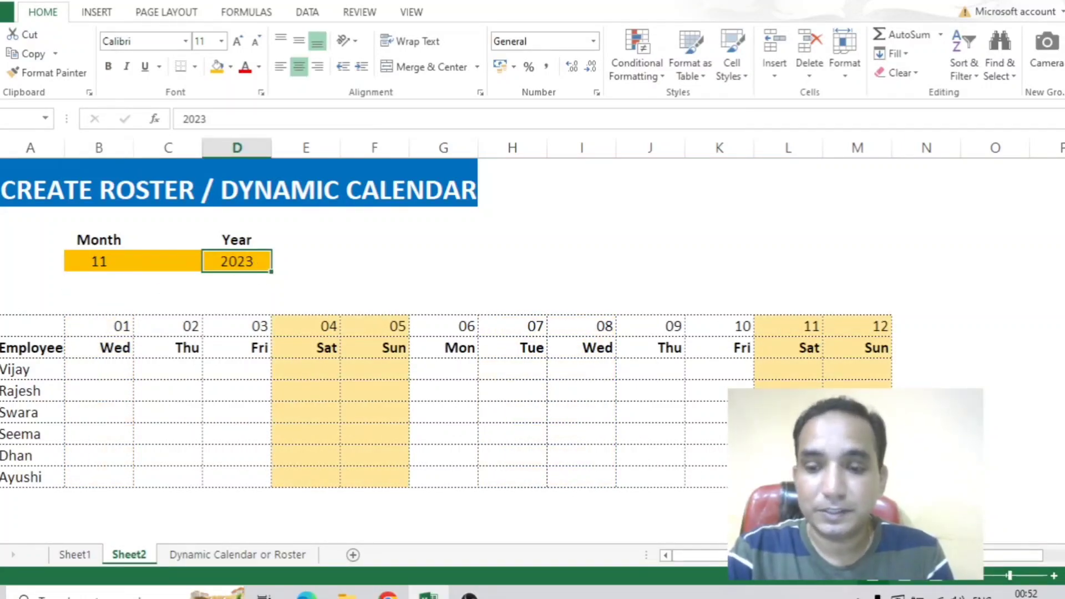
text(2025)
key(Return)
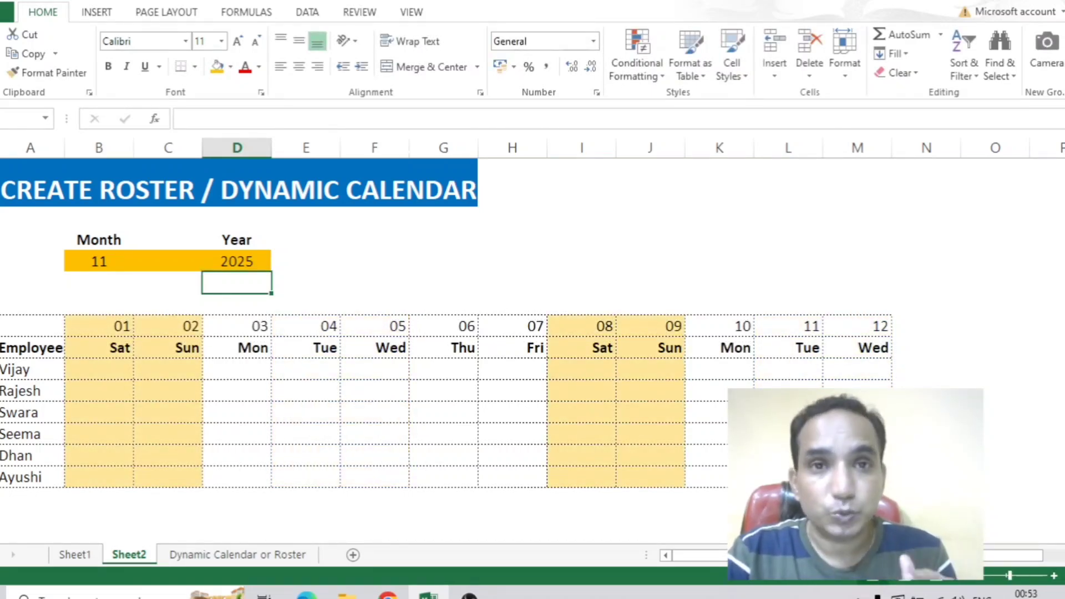
- Inspect the employee column, the formulas in the date row, and the Month and Year cells that feed them
click(110, 321)
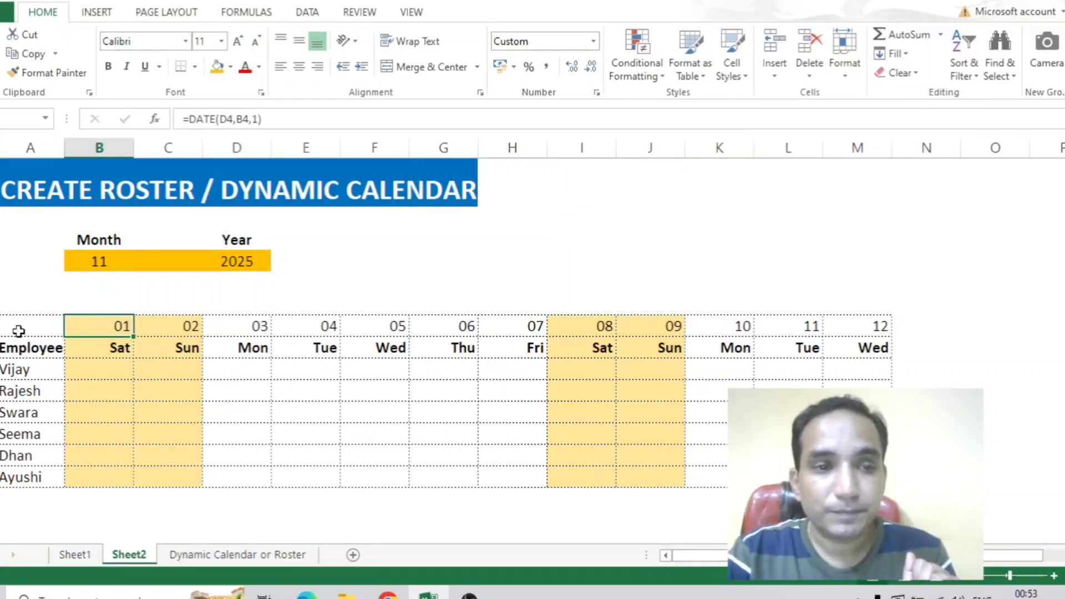
drag(20, 330, 10, 474)
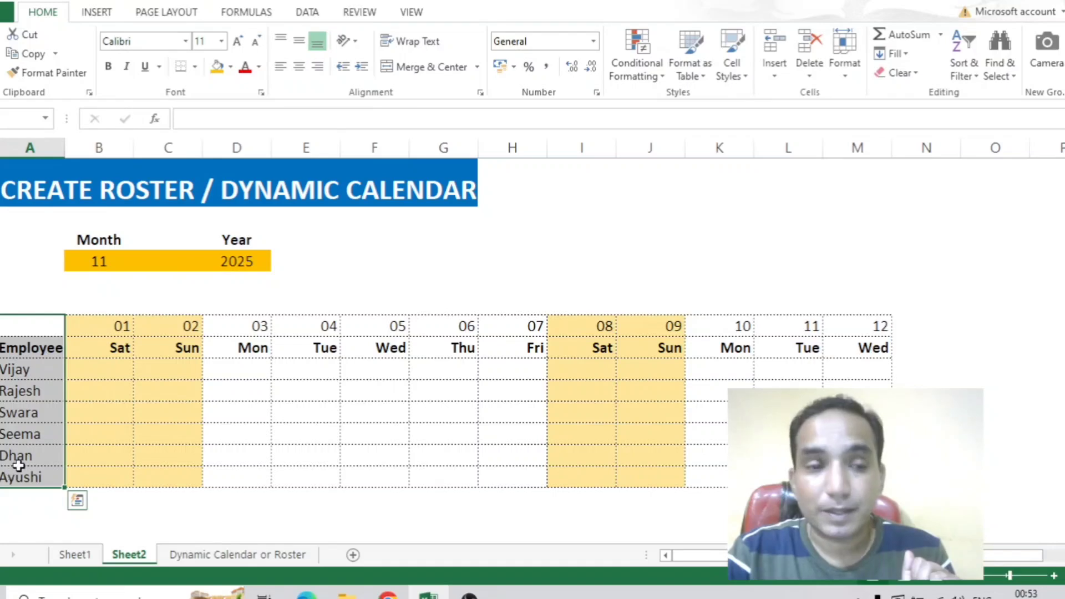
click(2, 326)
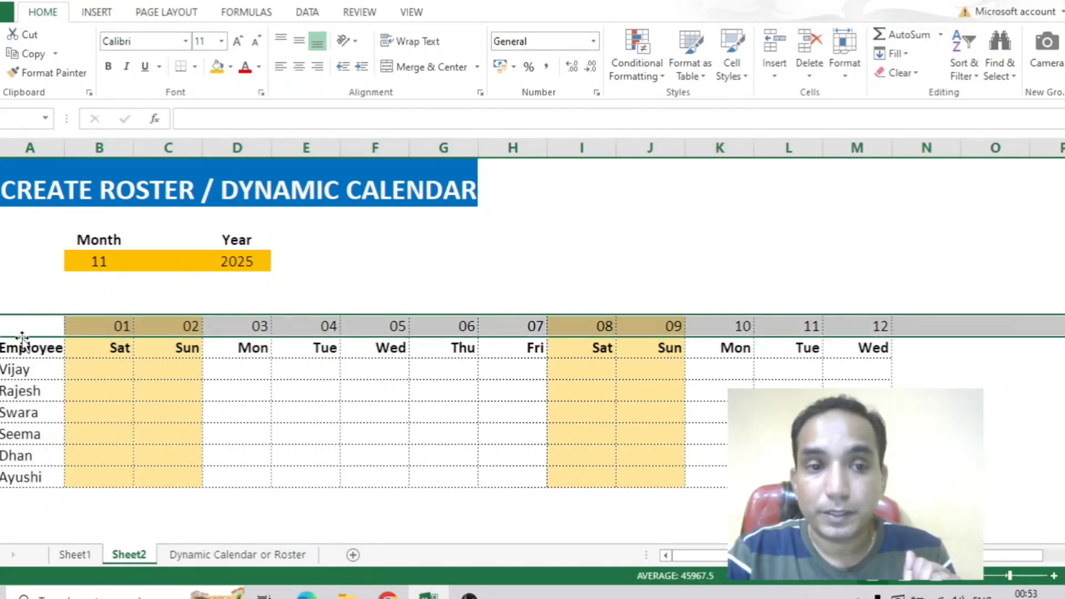
click(90, 326)
click(190, 325)
click(253, 326)
click(333, 332)
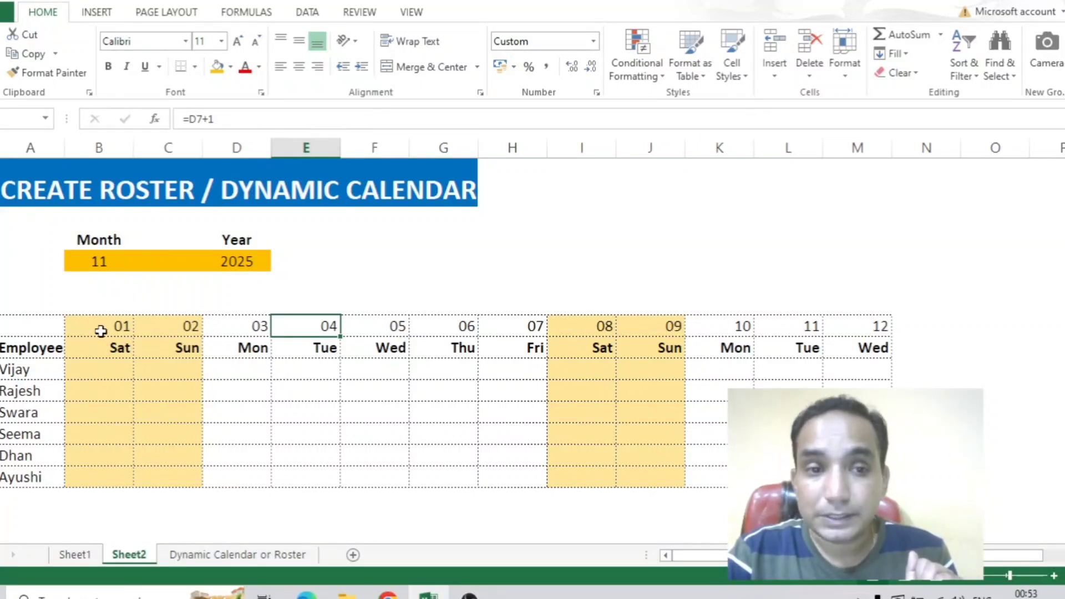
click(100, 331)
click(100, 265)
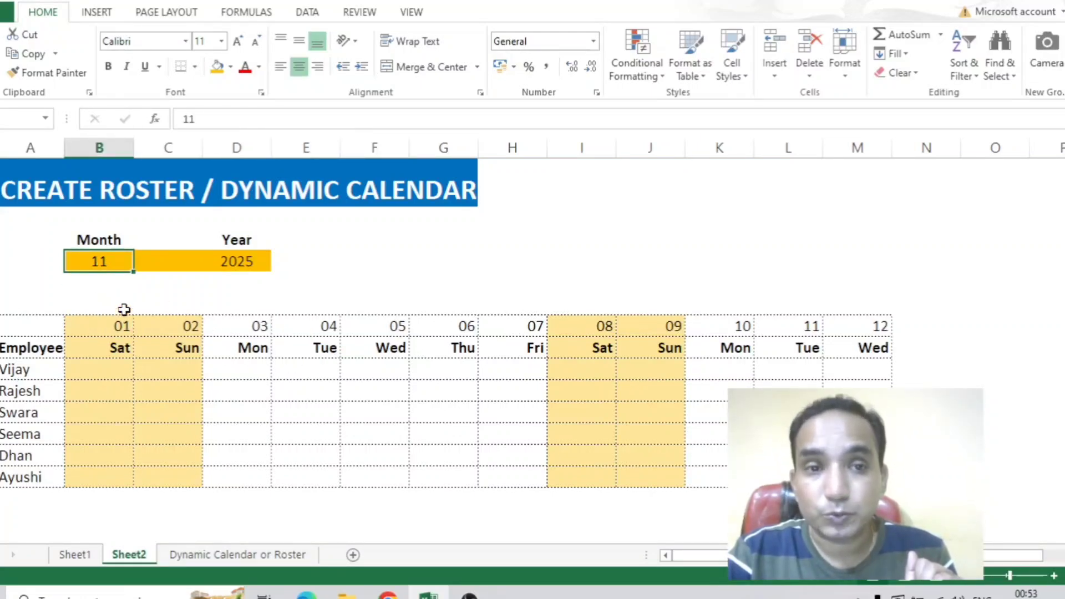
click(233, 277)
click(238, 264)
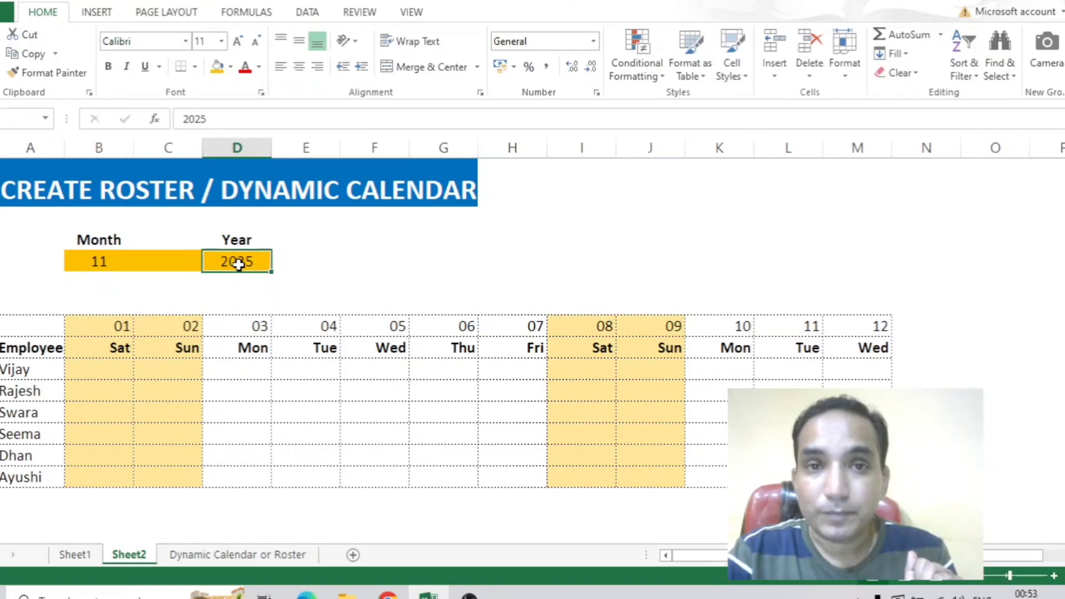
- Set the roster's month to 10 and its year to 2023 on Sheet2
click(105, 262)
text(10)
key(Tab)
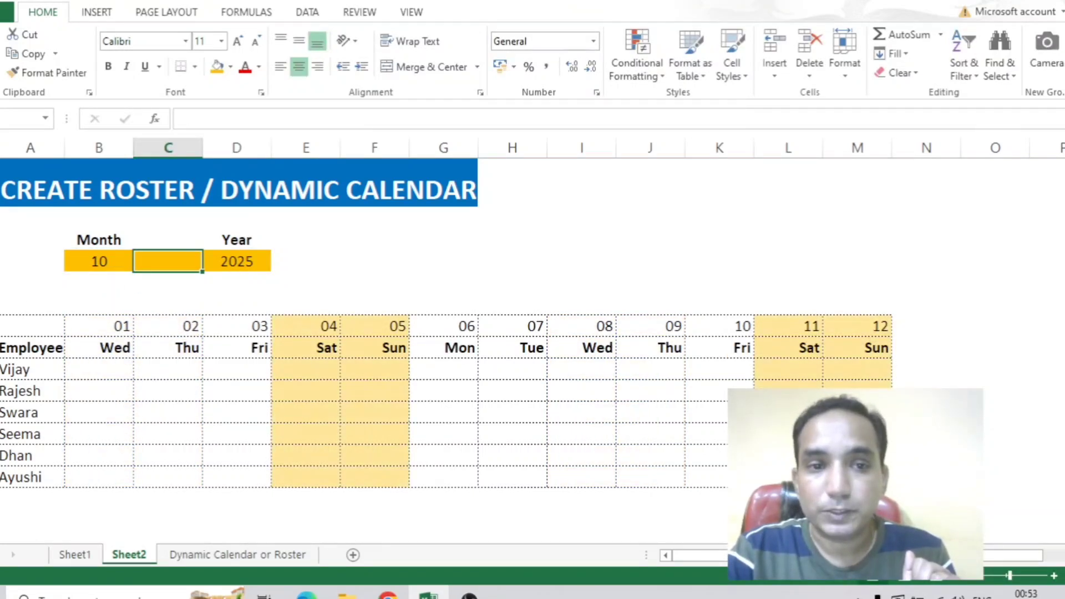
key(Tab)
text(2023)
key(Return)
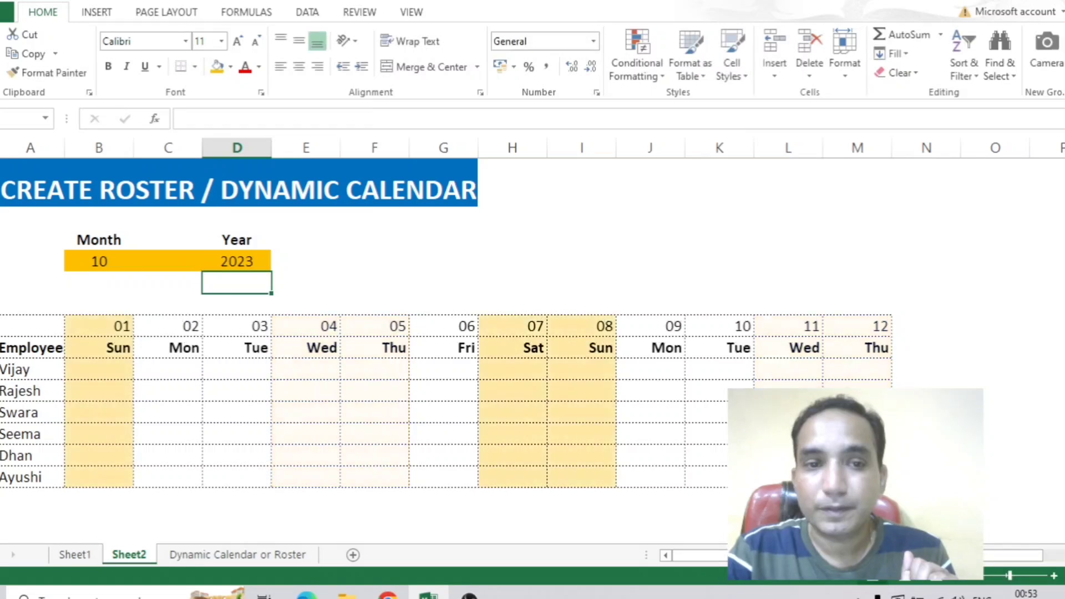
- Examine the roster's date row and the weekday row beneath it
click(78, 331)
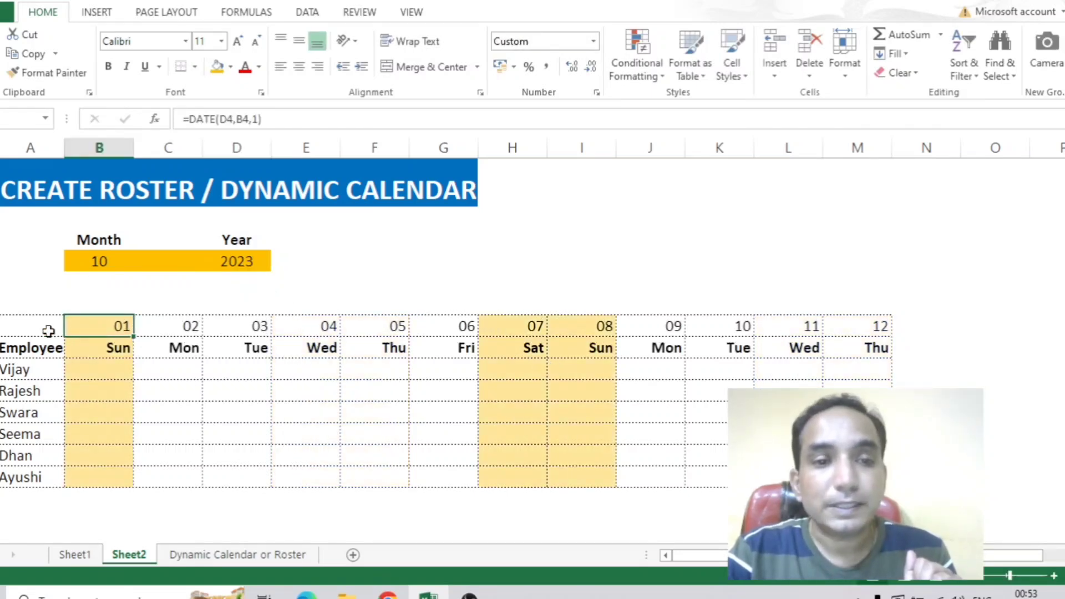
key(shift+space)
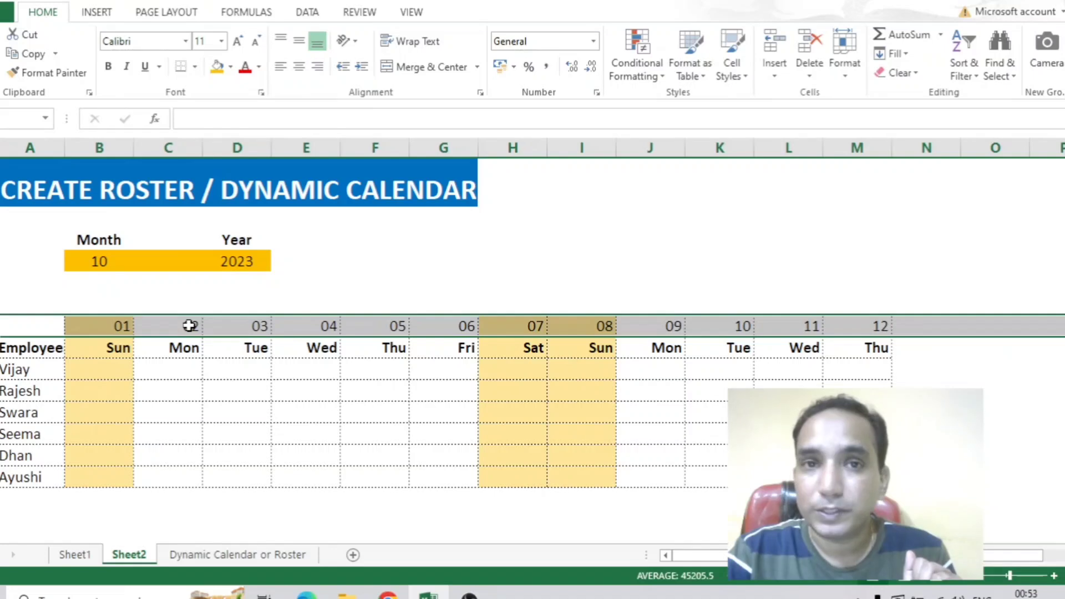
click(132, 349)
key(shift+space)
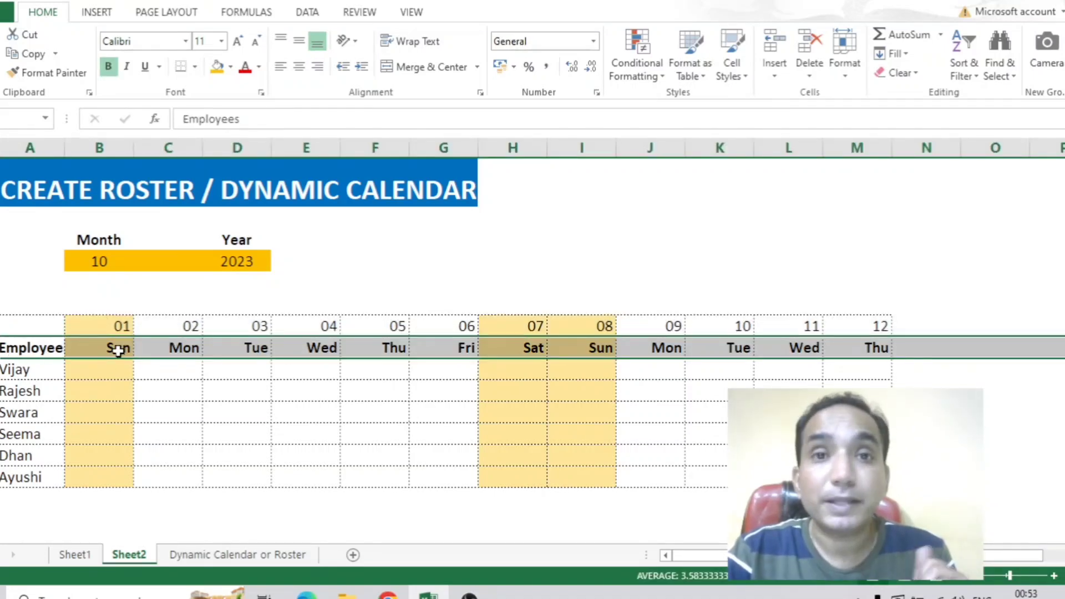
click(147, 385)
drag(103, 327, 837, 345)
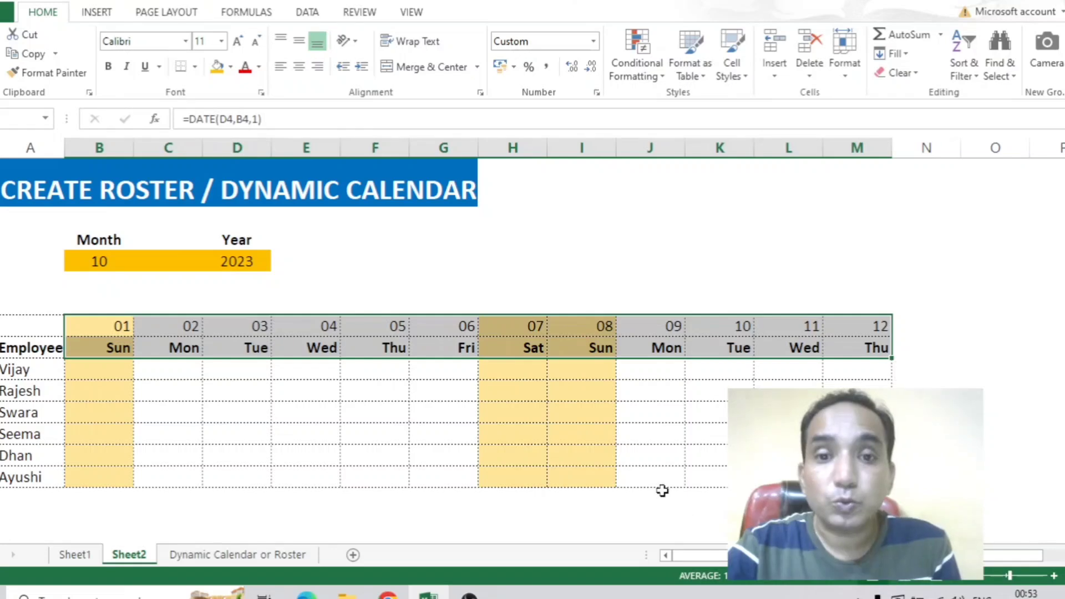
- Examine the highlighted Saturday and Sunday columns in the roster grid
click(506, 391)
drag(506, 347, 589, 471)
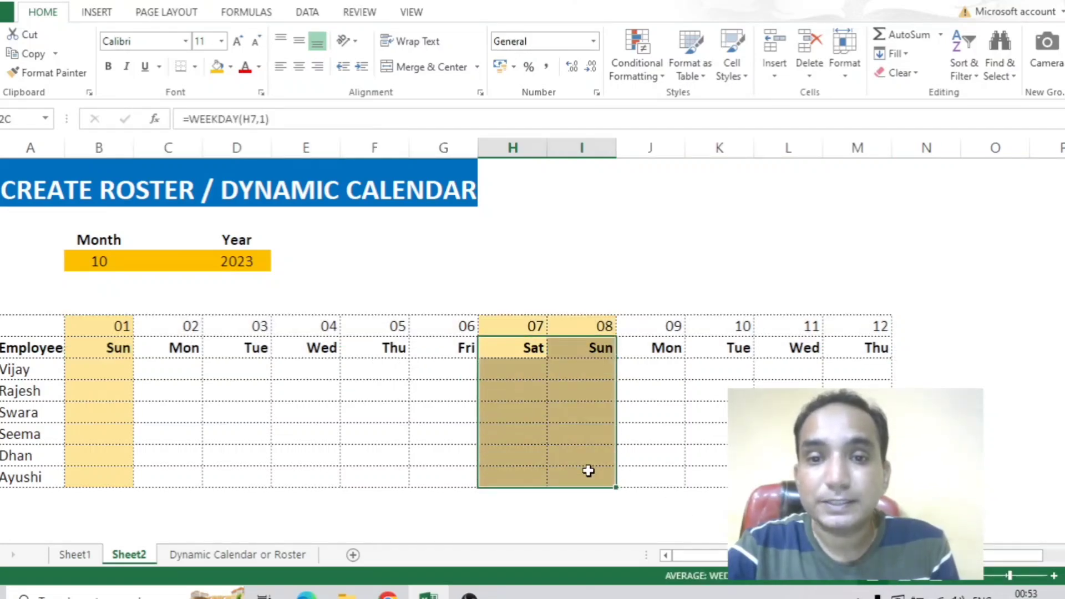
click(672, 373)
click(535, 372)
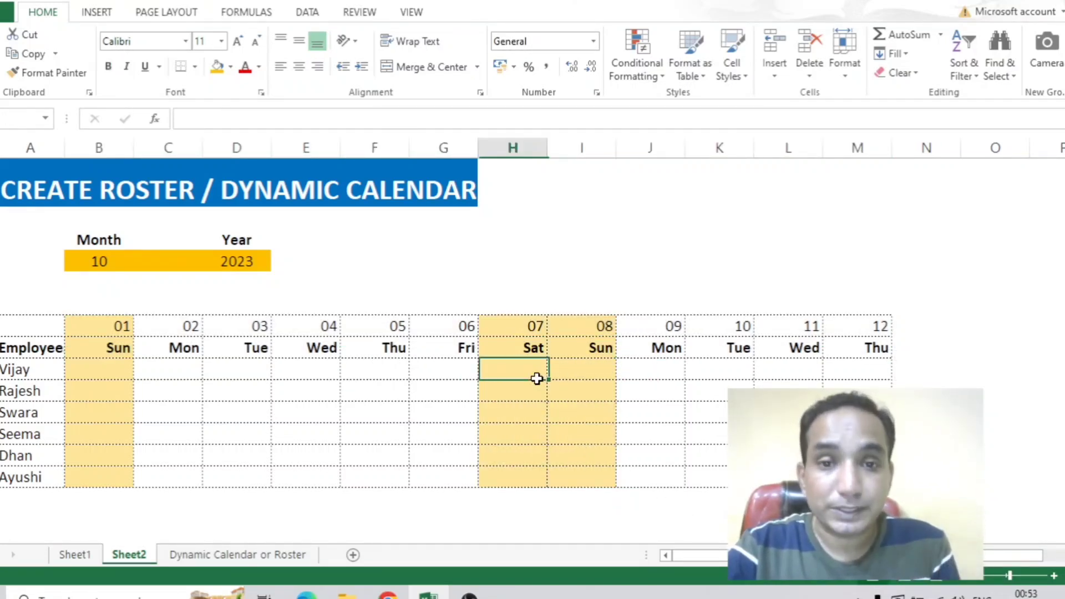
click(539, 351)
drag(544, 348, 584, 483)
- Set the year to 2025 on Sheet2 and check the highlighted weekend columns
click(231, 268)
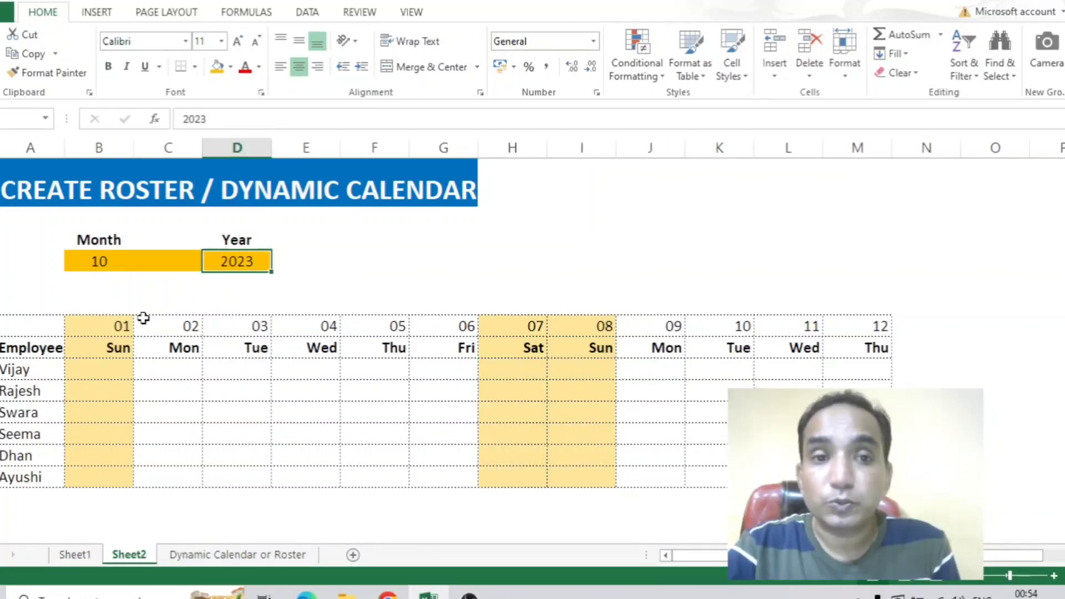
text(2025)
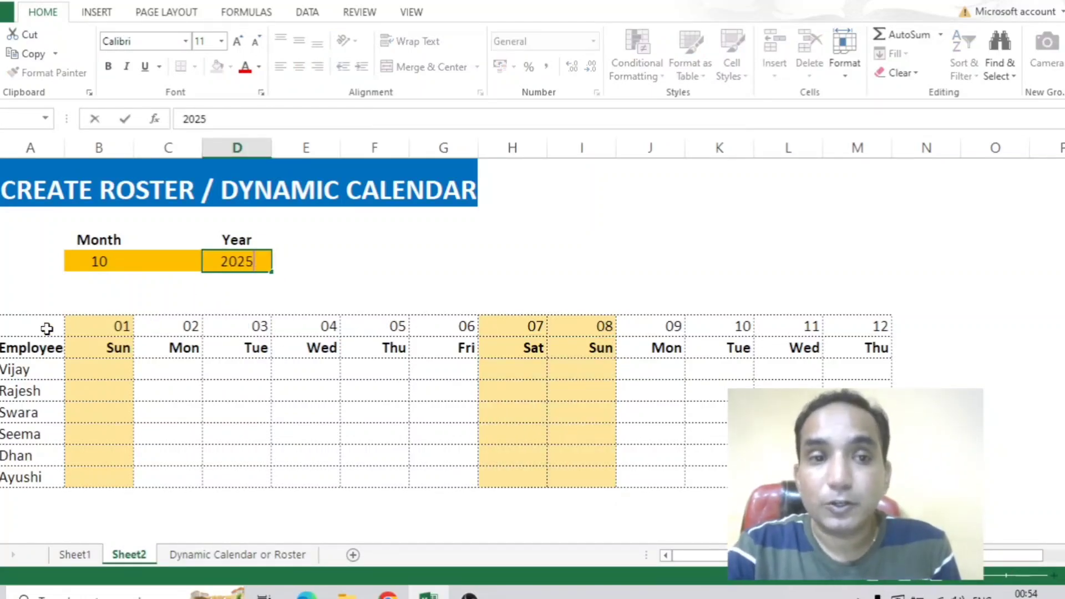
key(Return)
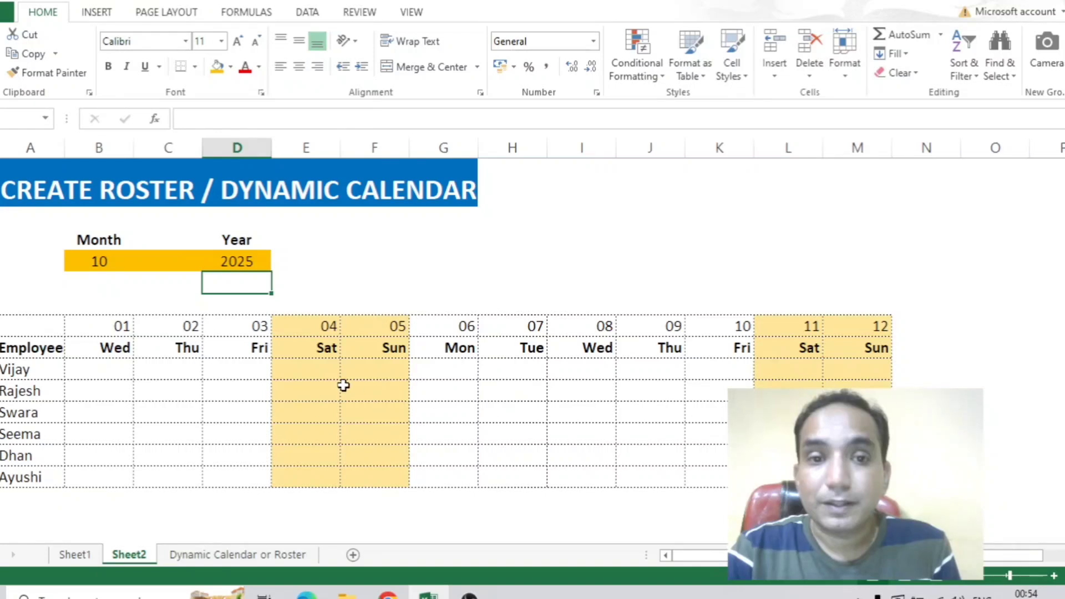
click(308, 372)
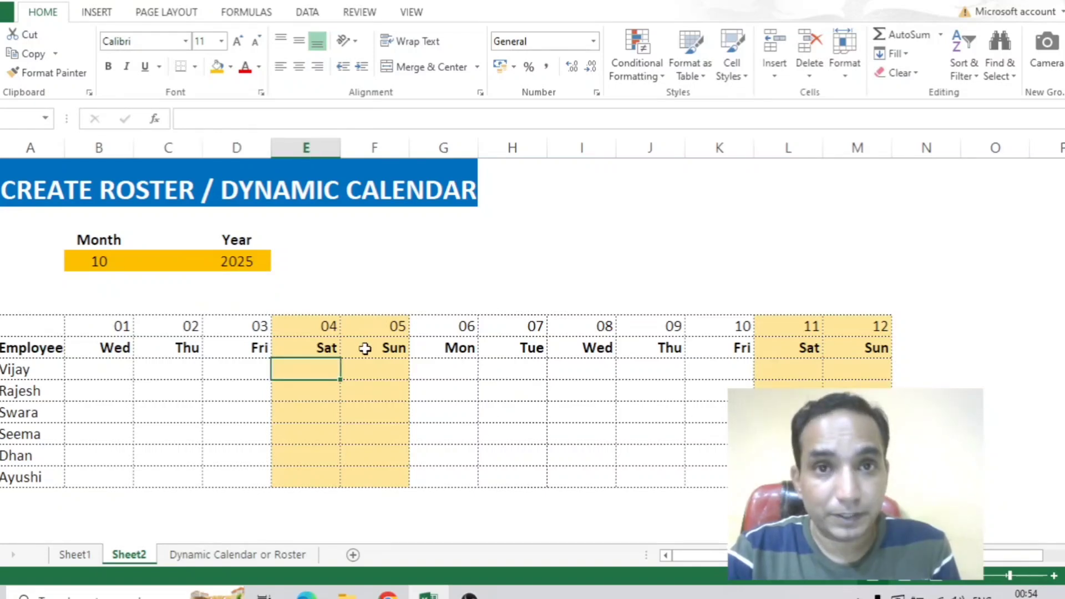
- Switch to the Dynamic Calendar or Roster sheet and look over its blank roster grid
click(644, 418)
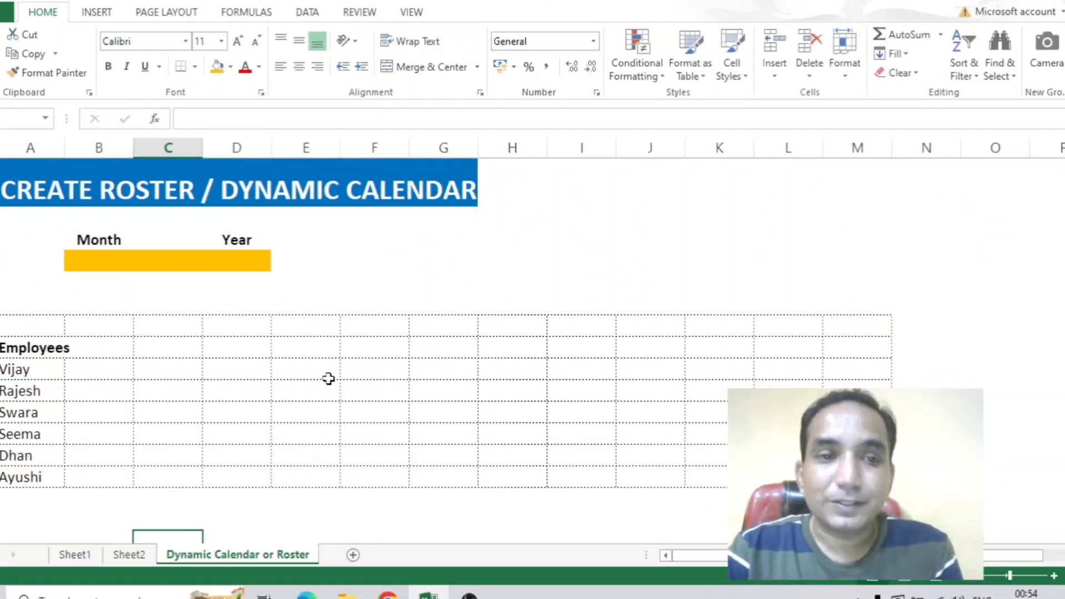
click(328, 377)
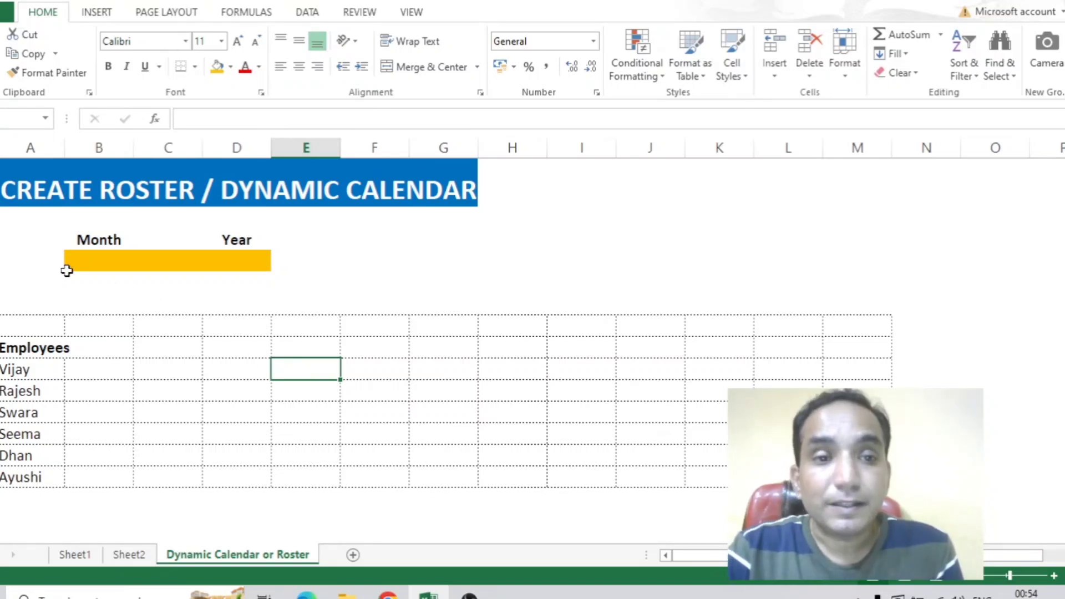
drag(21, 331, 856, 477)
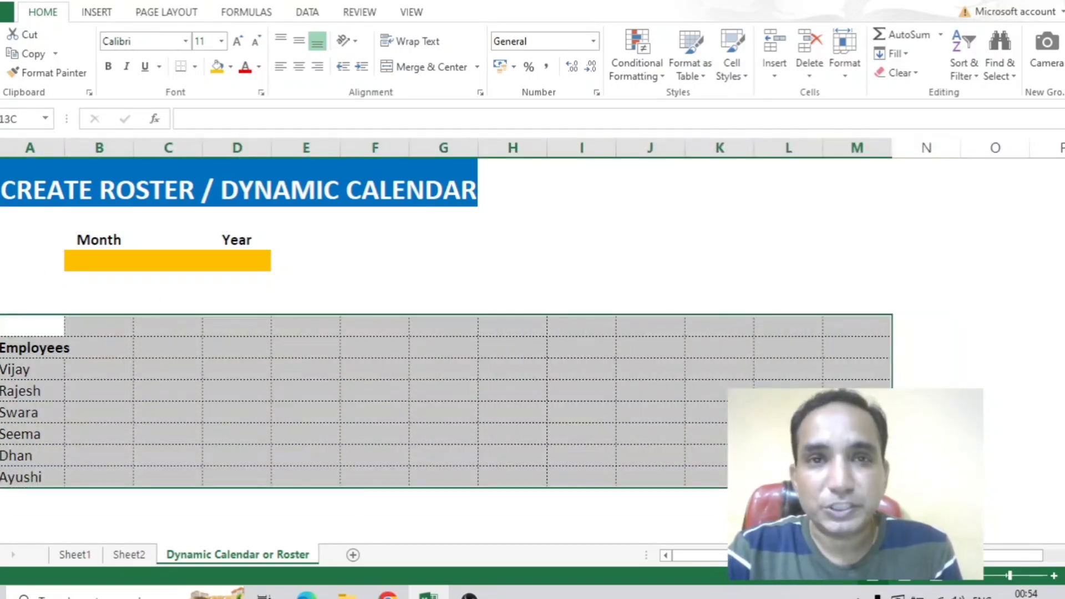
click(427, 396)
- Enter 10 as the month in B4 and 2023 as the year in D4
click(91, 260)
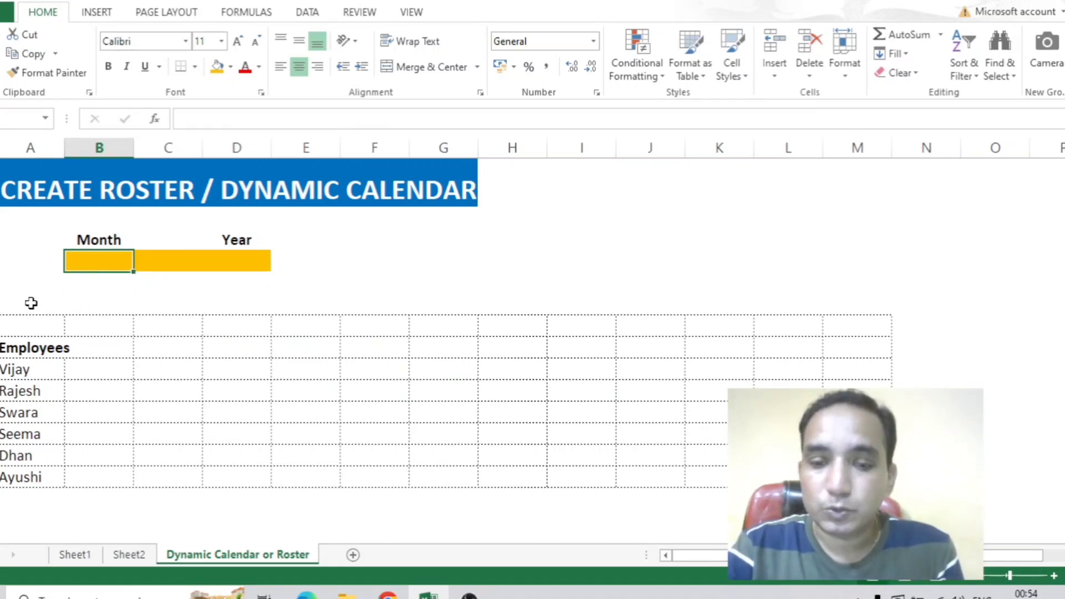
text(10)
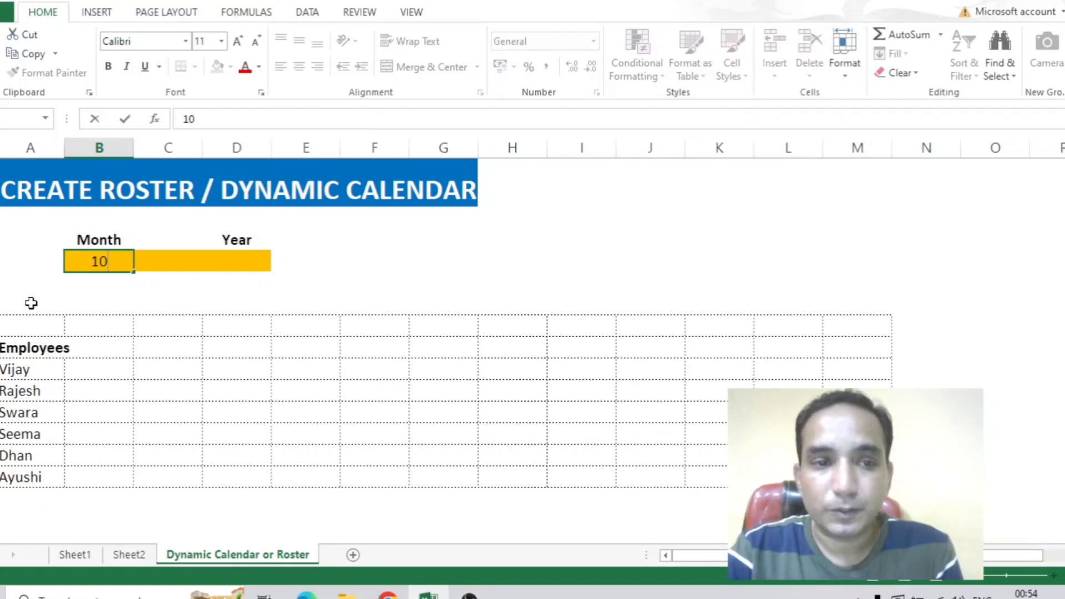
key(Tab)
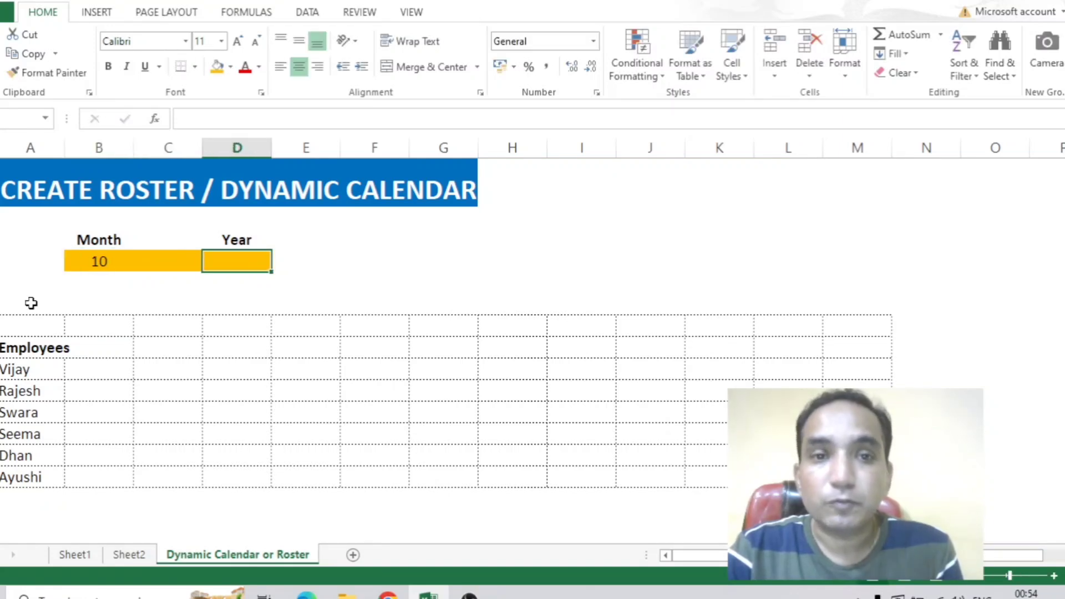
text(2023)
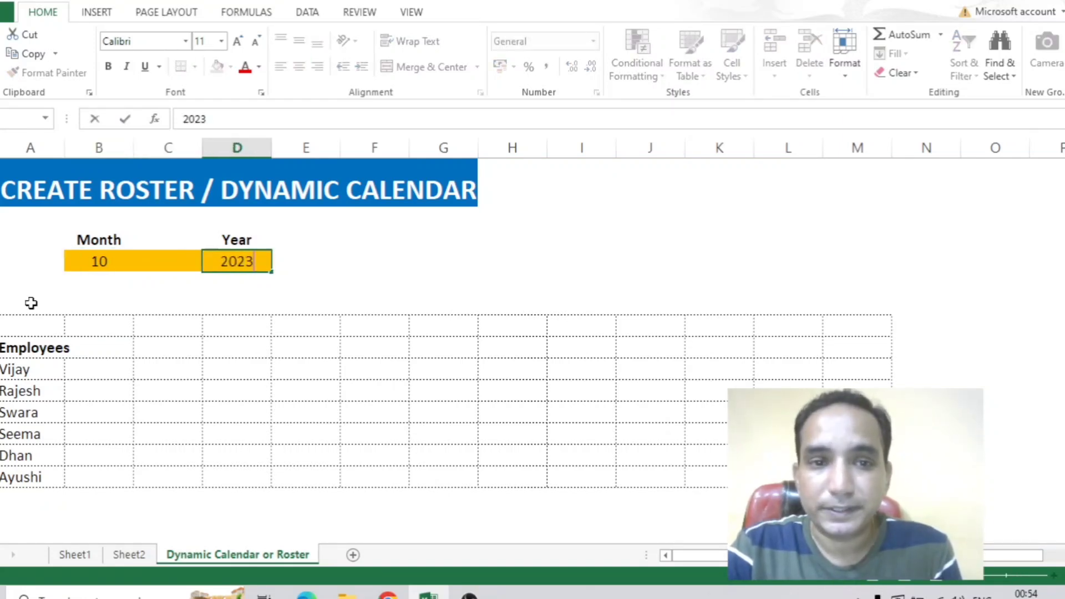
key(Return)
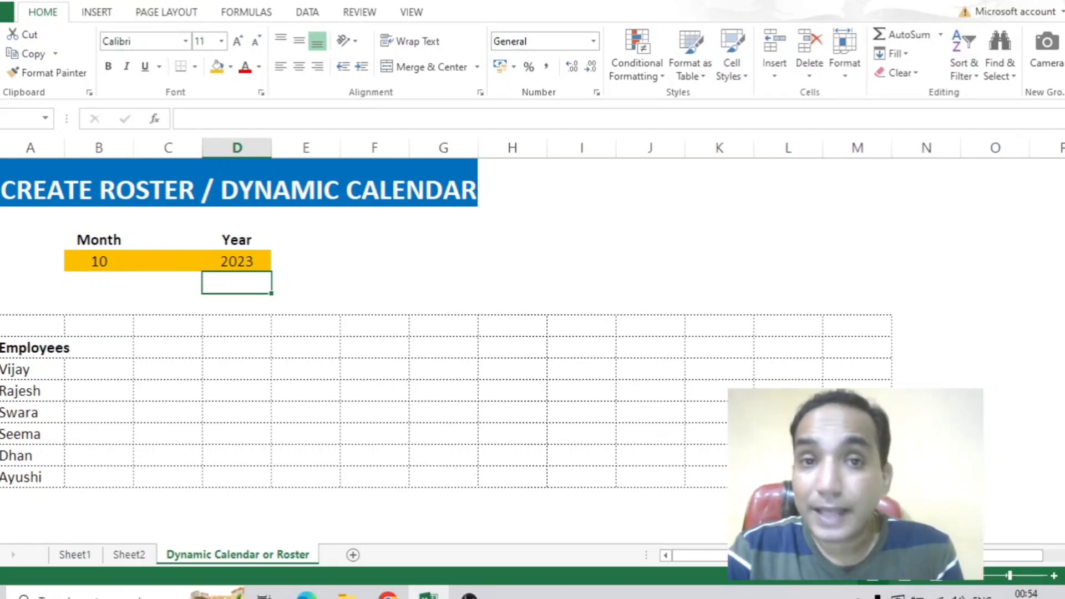
- Examine the blank row above the Employees heading reserved for dates and the heading's own row reserved for weekdays
click(1, 326)
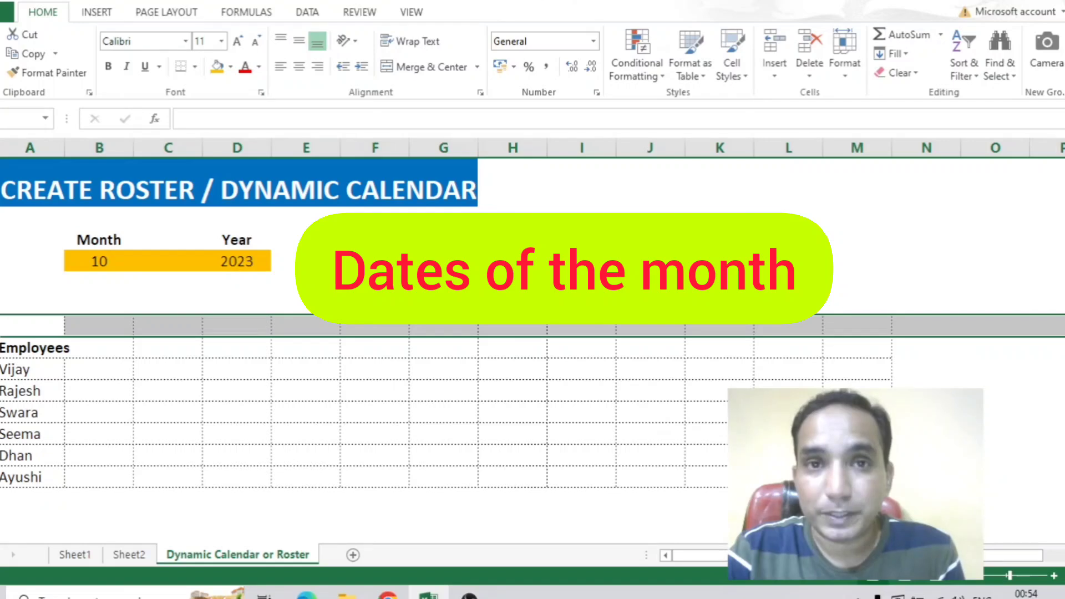
click(1, 348)
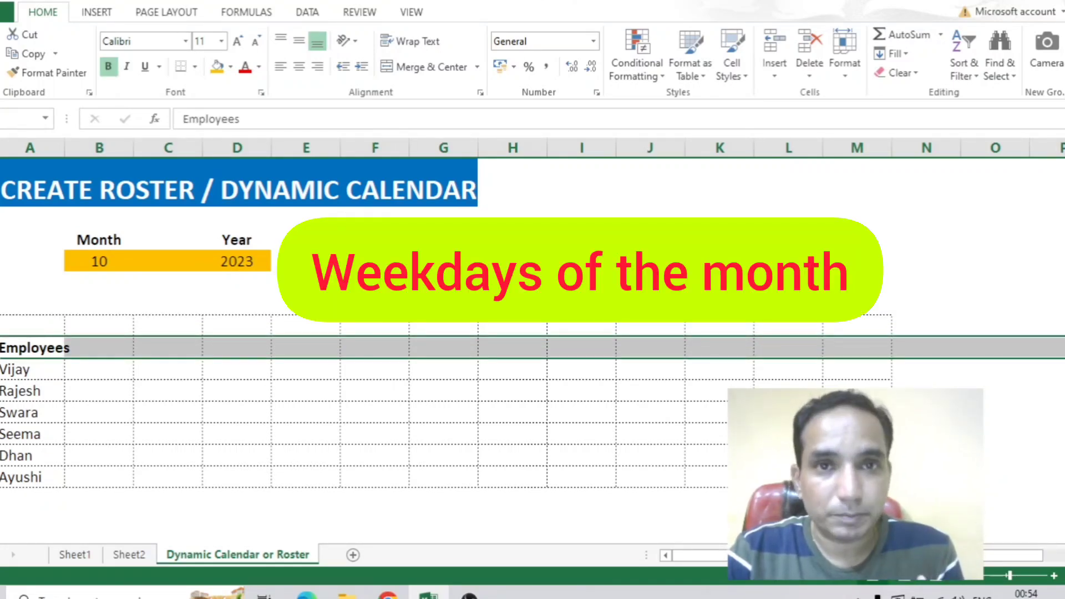
drag(90, 328, 159, 334)
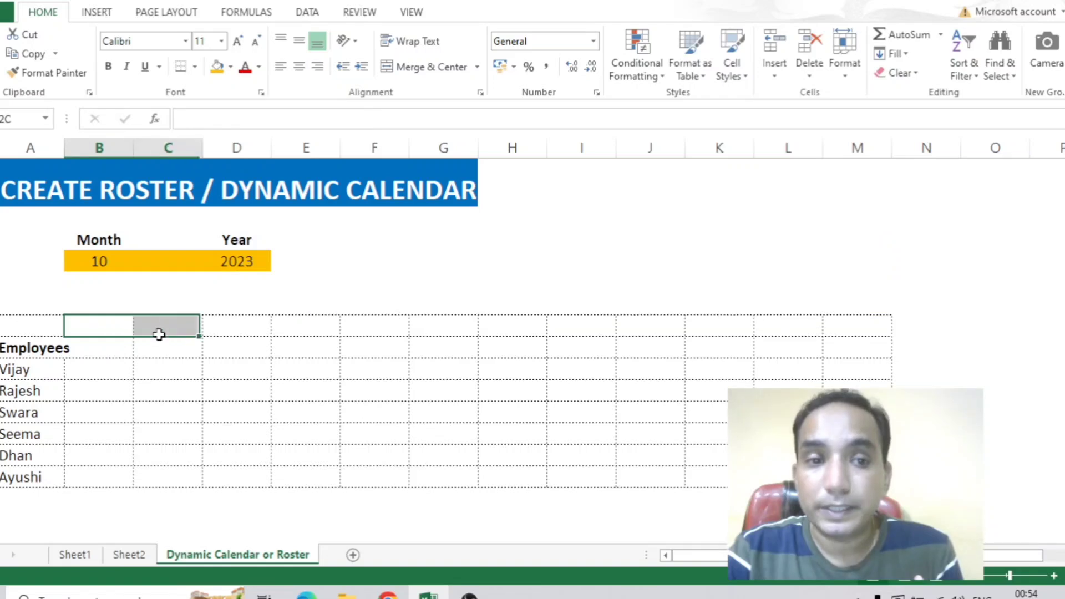
drag(90, 351, 192, 349)
click(140, 388)
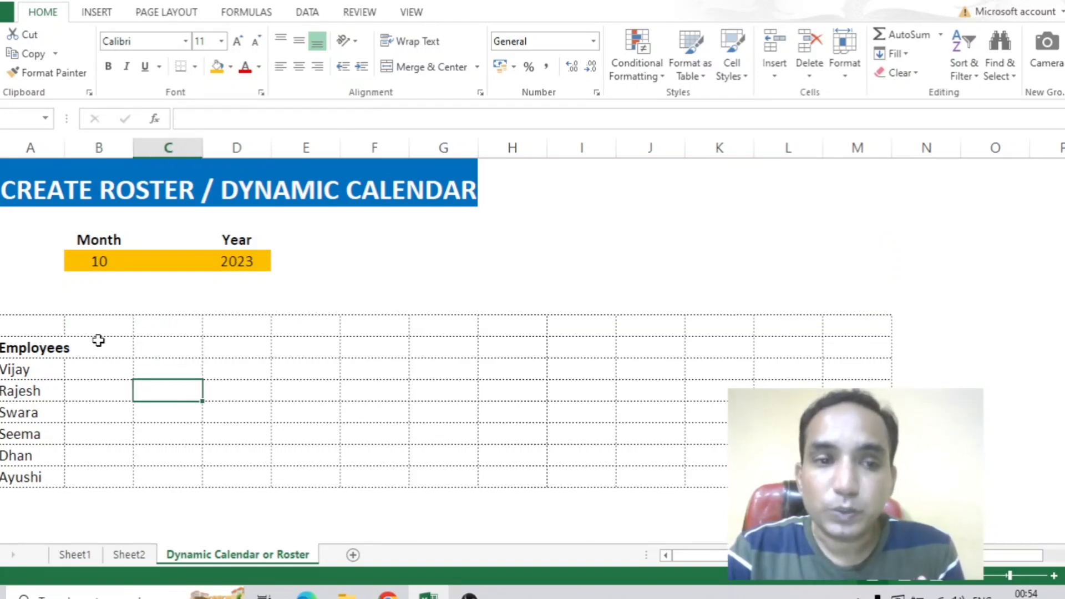
drag(90, 328, 167, 332)
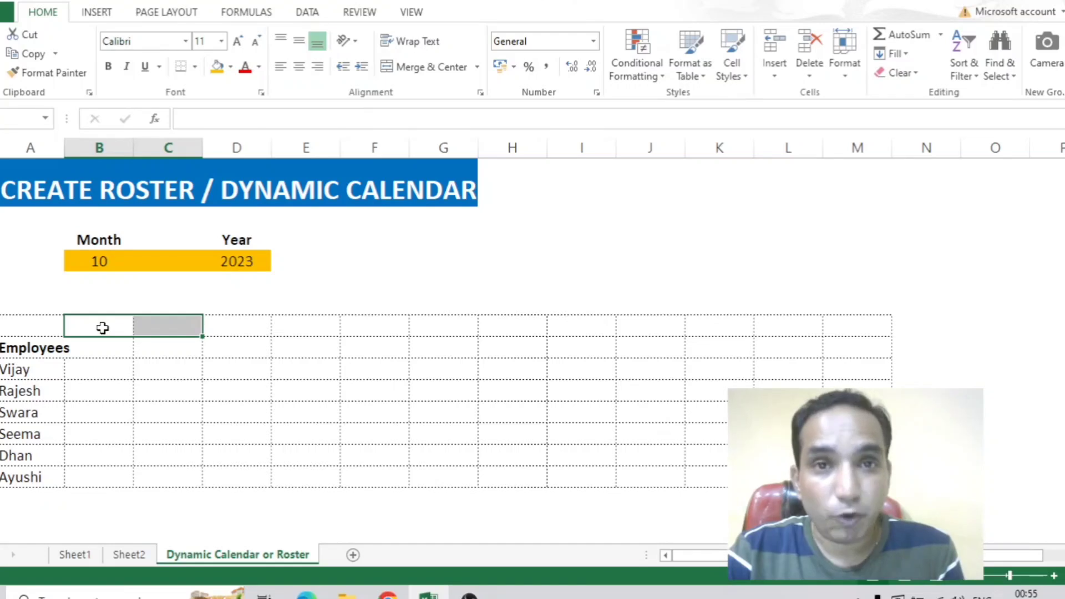
click(103, 330)
drag(137, 331, 167, 332)
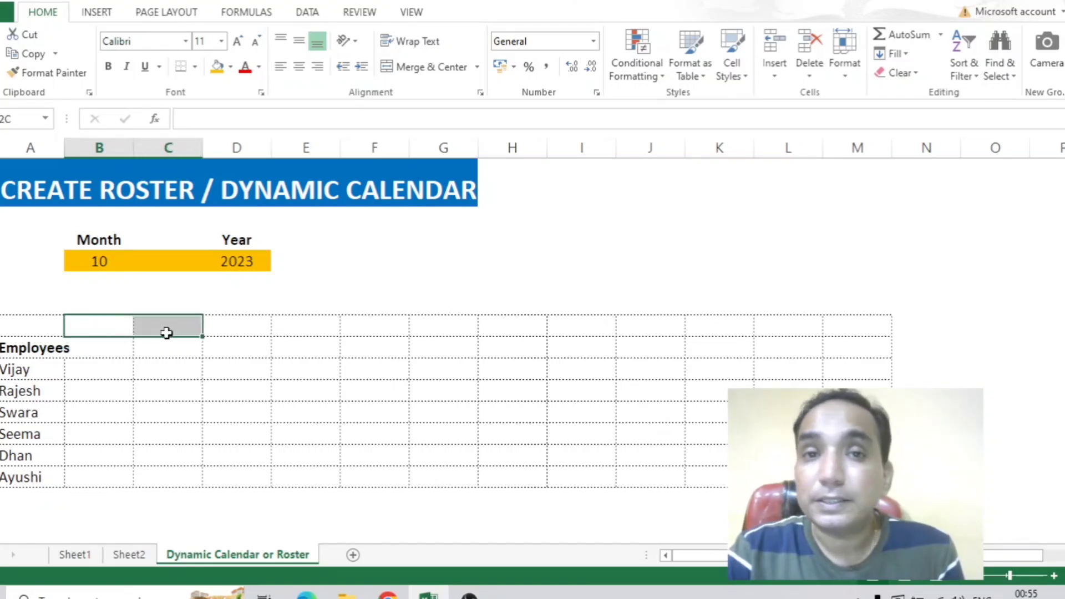
click(148, 379)
- Apply the custom number format dd to the first two date-row cells, in columns B and C
drag(114, 329, 164, 328)
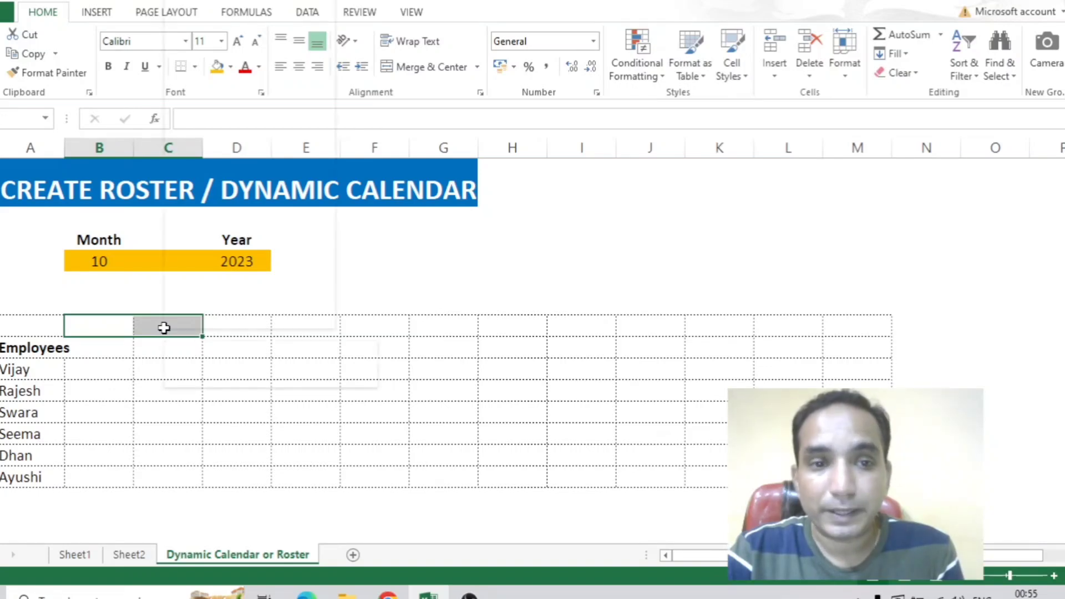
right_click(164, 330)
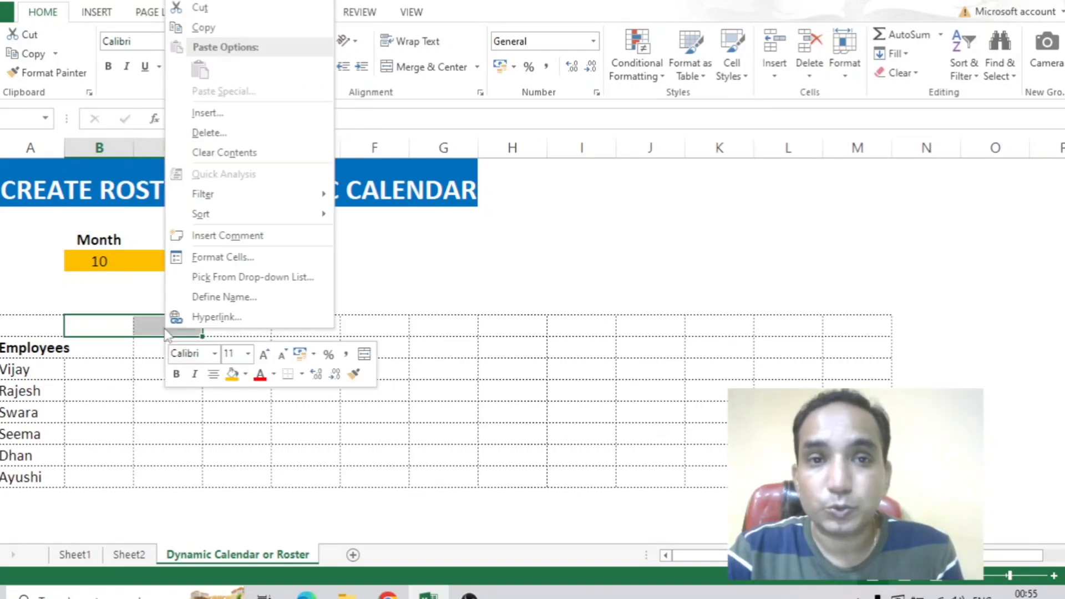
click(219, 258)
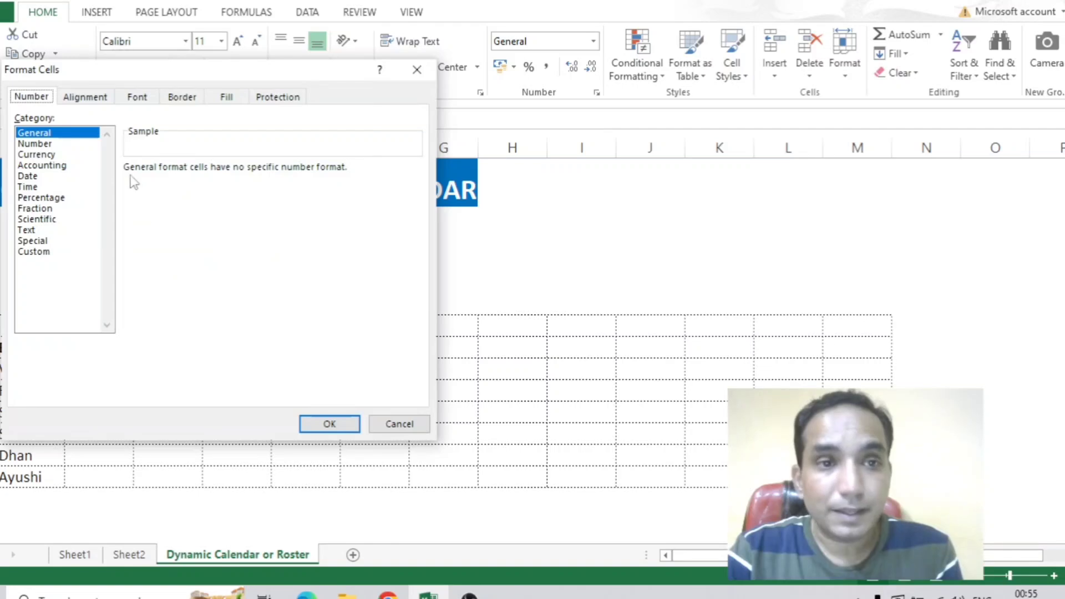
click(42, 254)
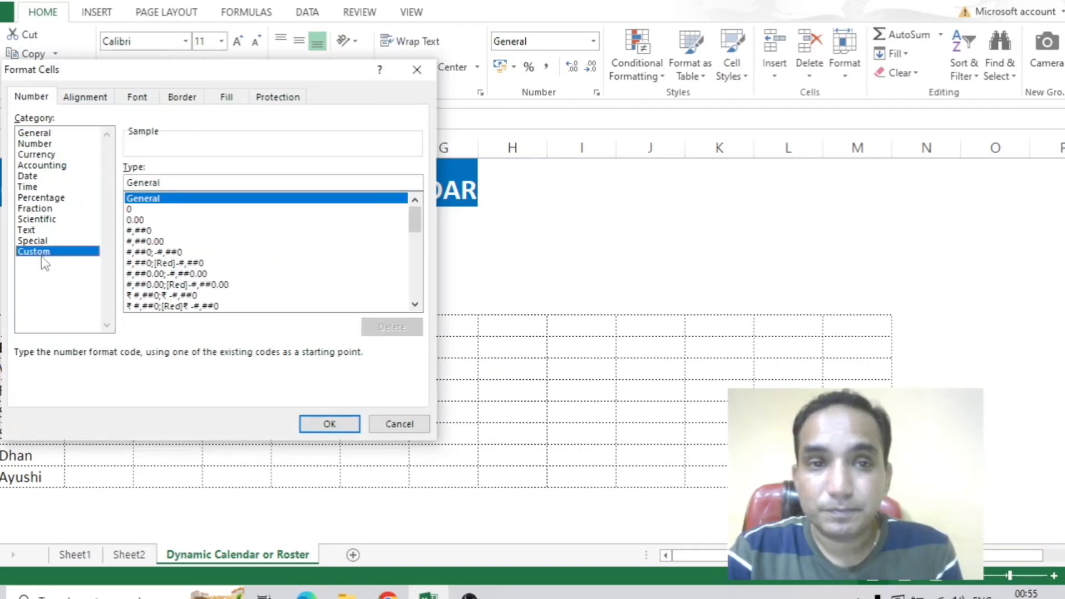
double_click(186, 179)
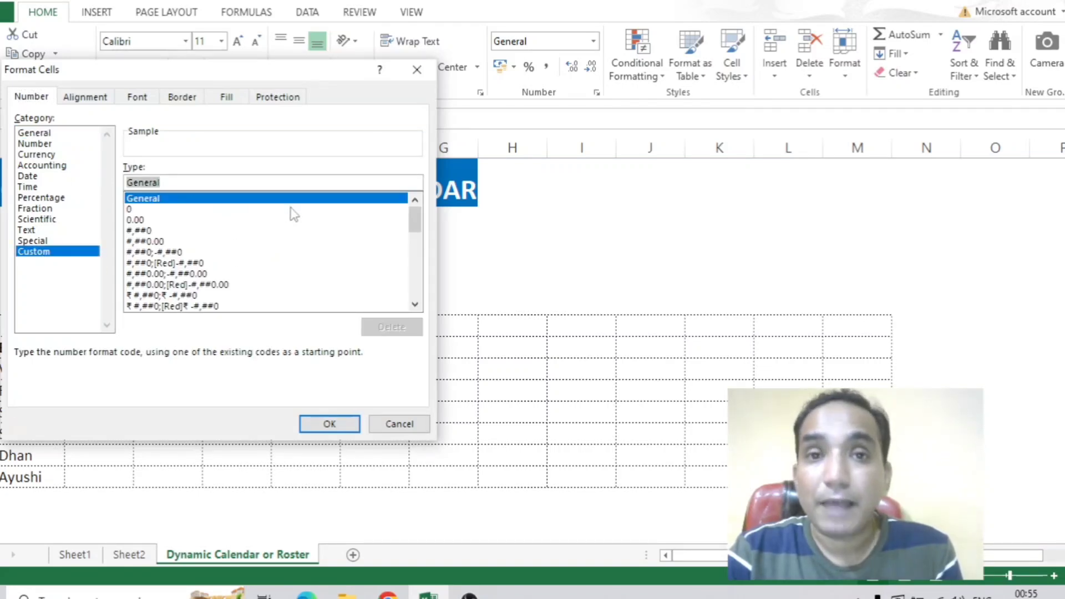
text(dd)
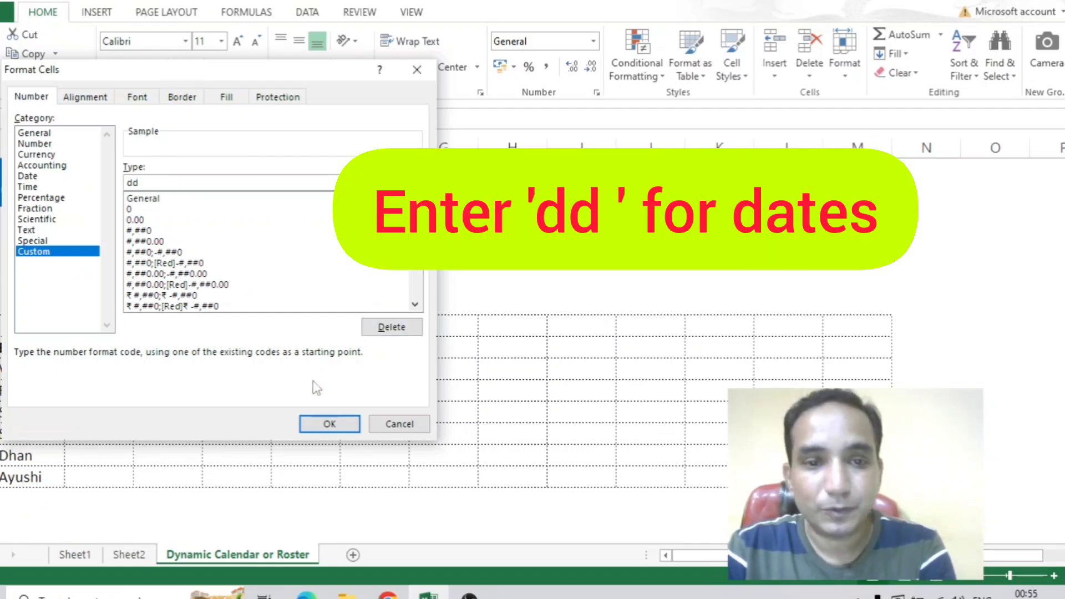
click(327, 425)
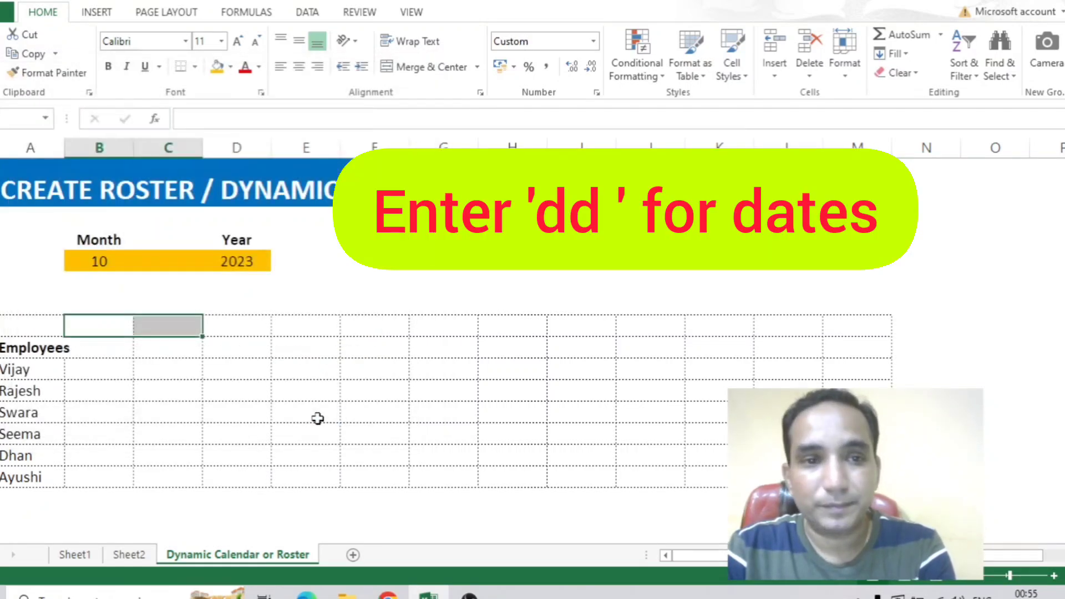
- Apply the custom number format ddd to the cells in columns B and C of the Employees heading row
click(157, 354)
click(96, 353)
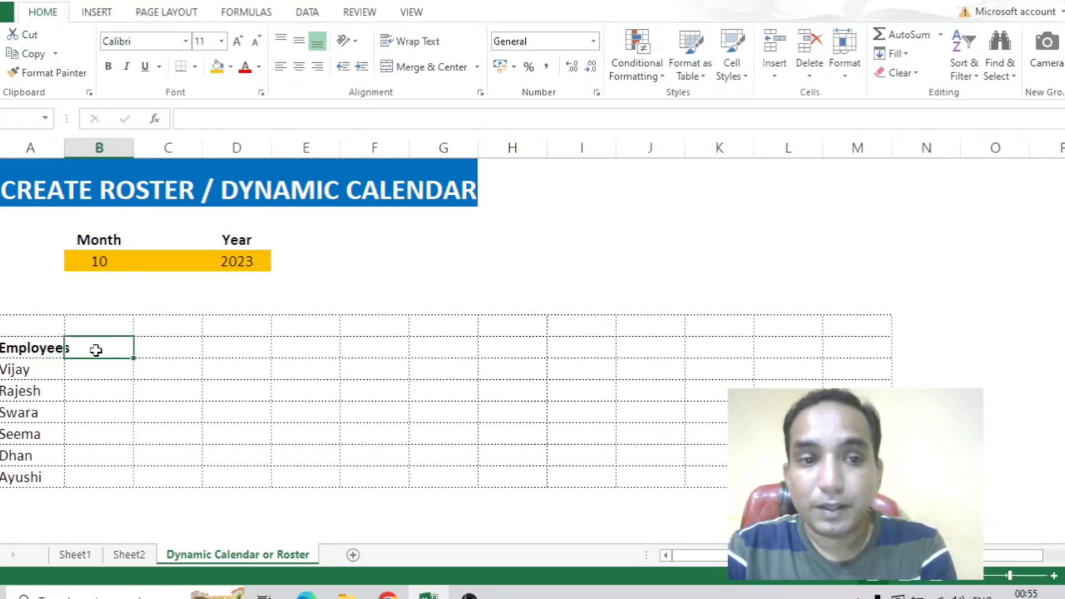
drag(95, 350, 181, 353)
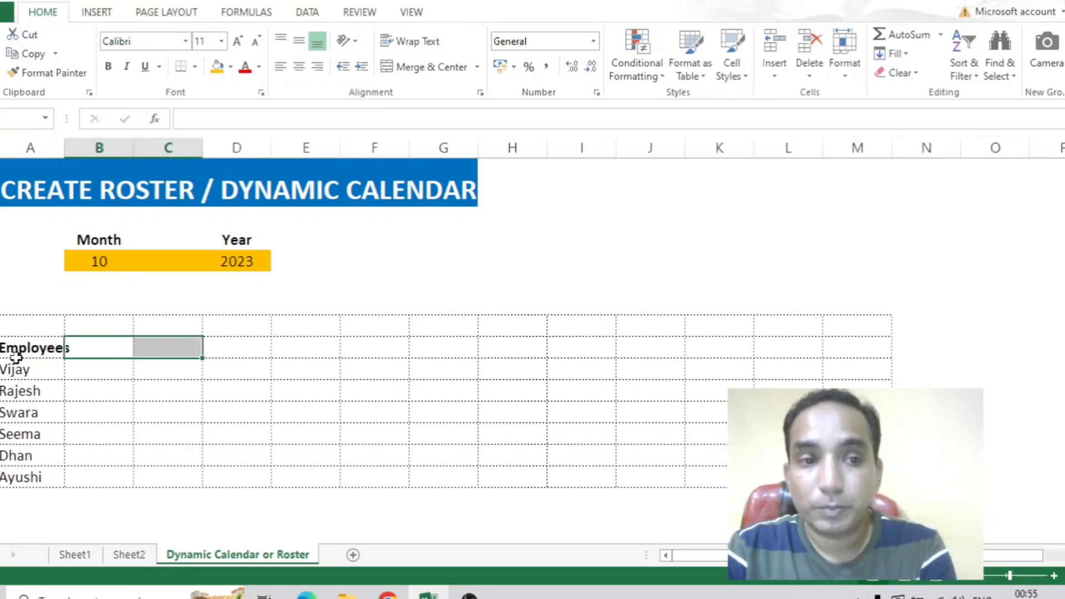
right_click(157, 350)
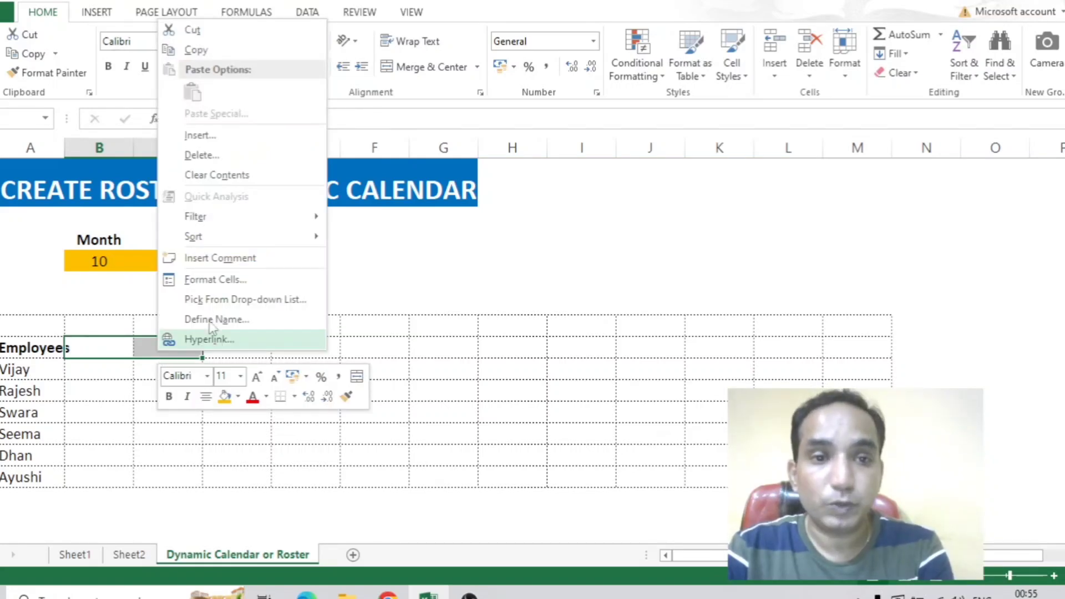
click(209, 279)
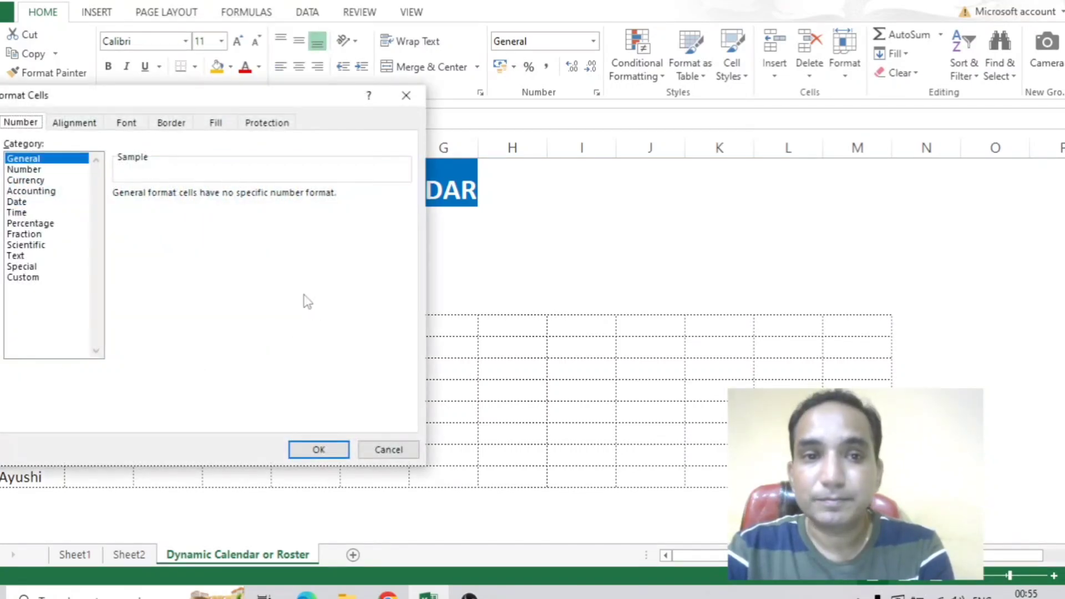
drag(64, 93, 17, 244)
drag(79, 176, 331, 81)
click(265, 264)
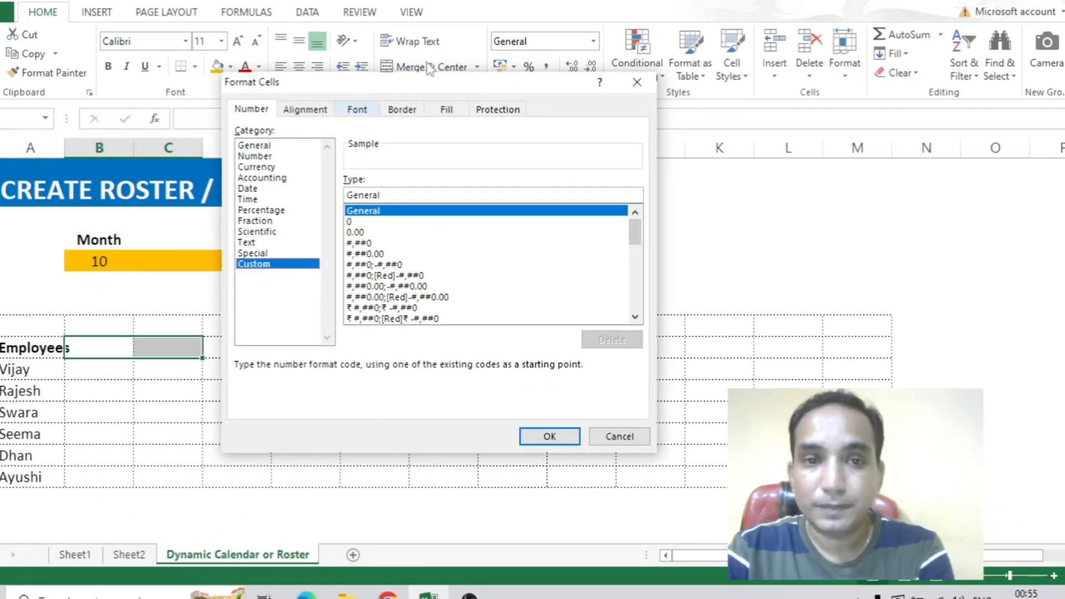
double_click(386, 197)
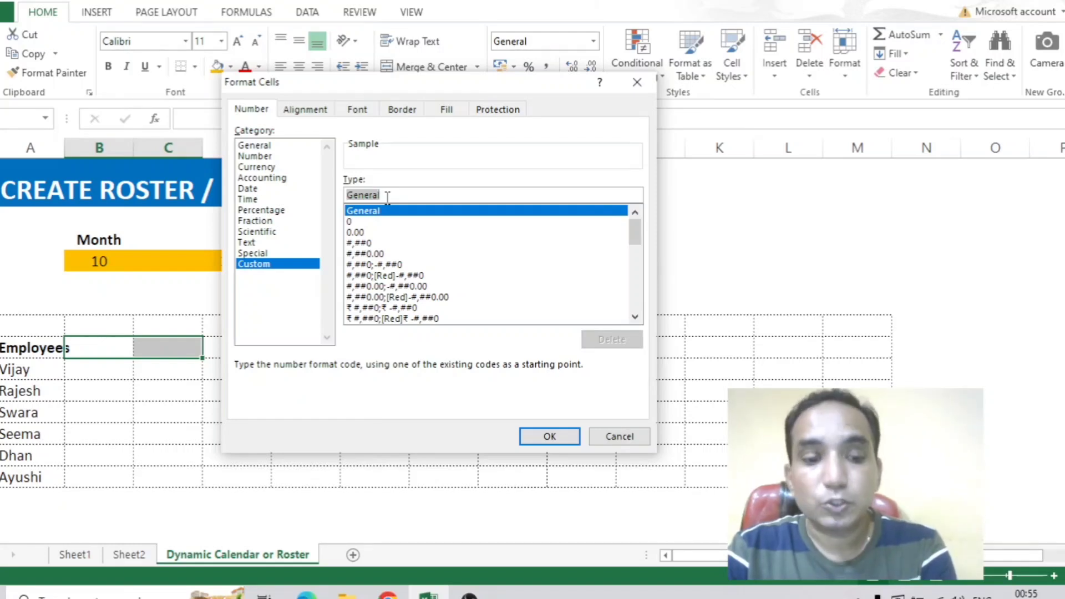
text(ddd)
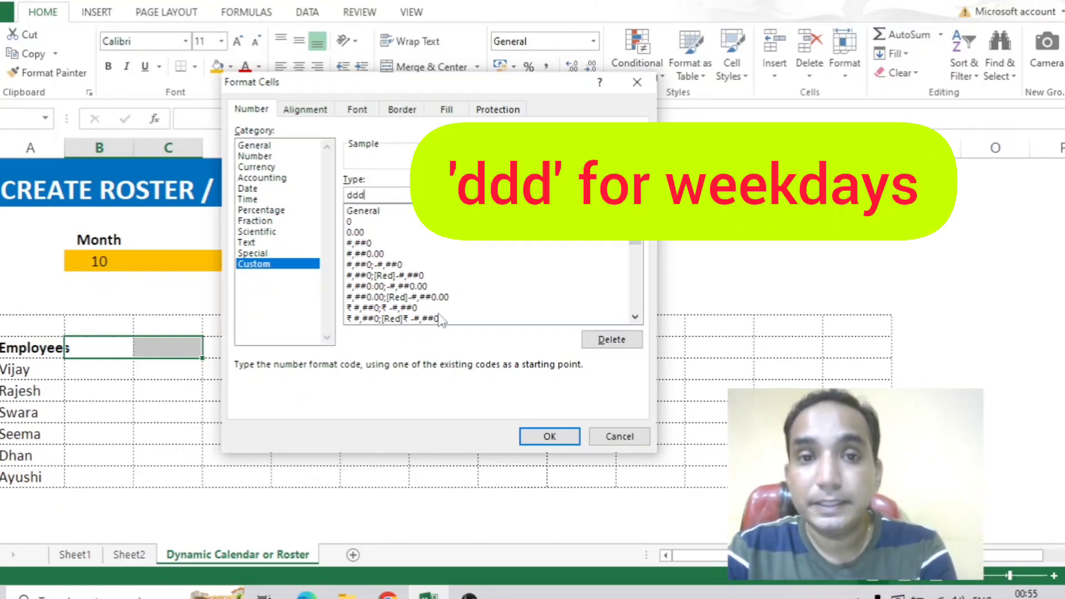
click(550, 438)
click(173, 372)
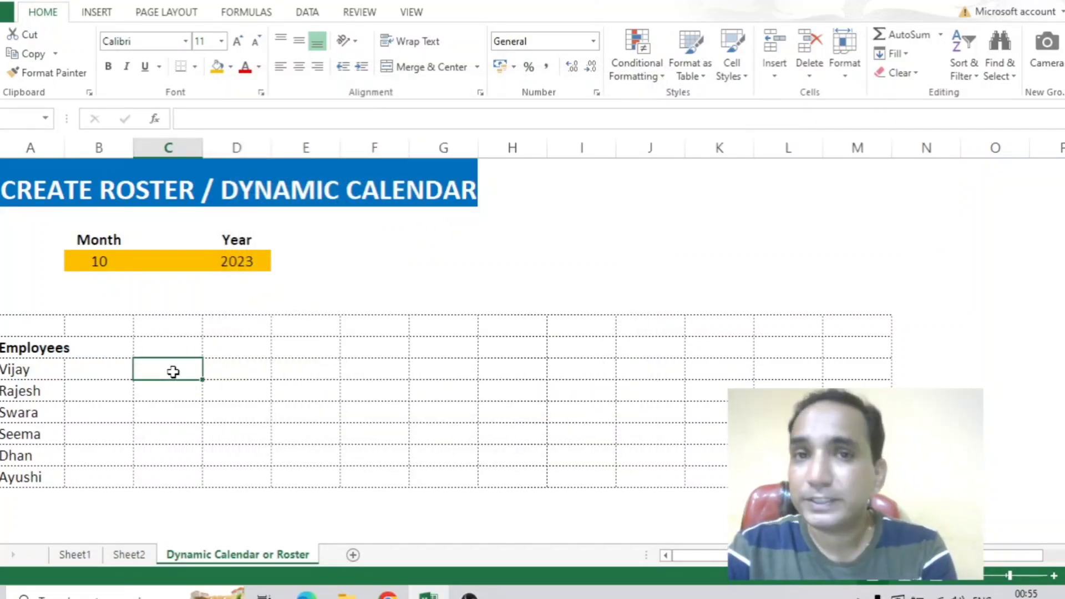
- Enter the formula =DATE(D4,B4,1) in B7, the first cell of the date row
click(119, 335)
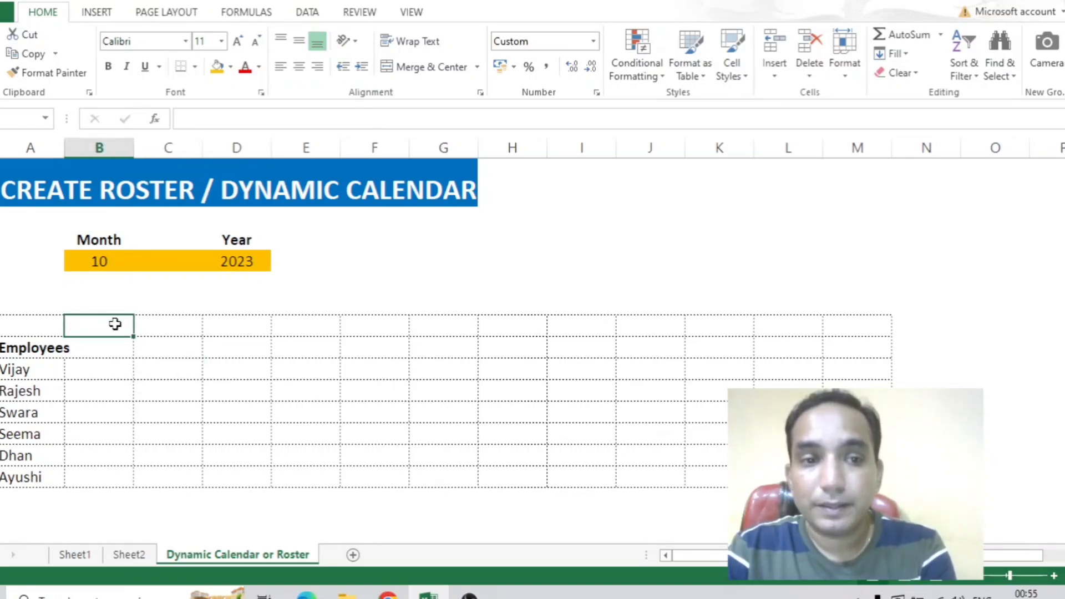
drag(95, 332, 169, 330)
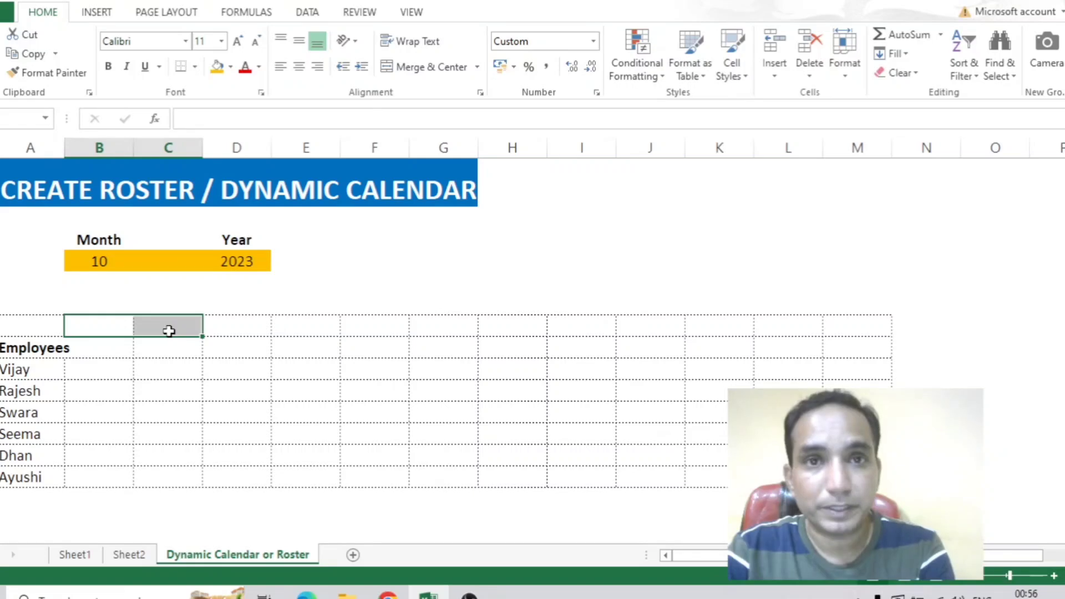
click(100, 326)
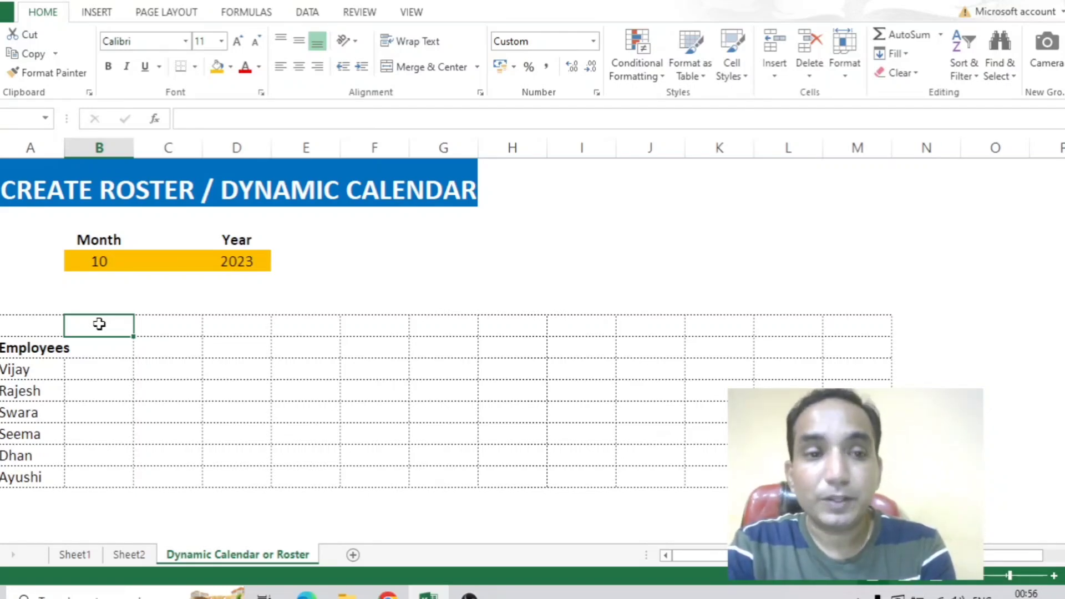
text(=)
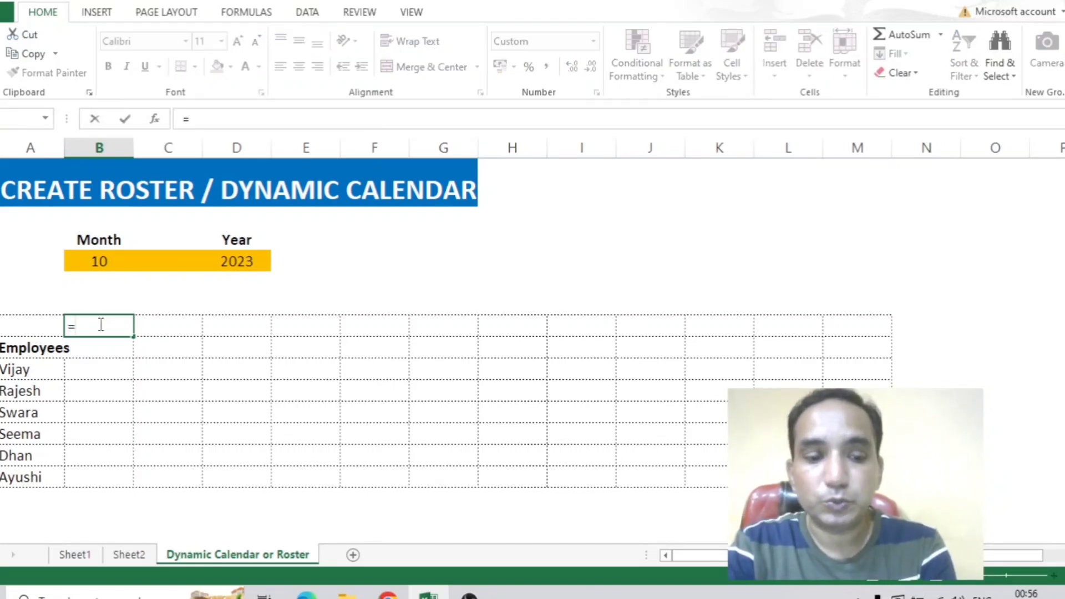
text(DAT)
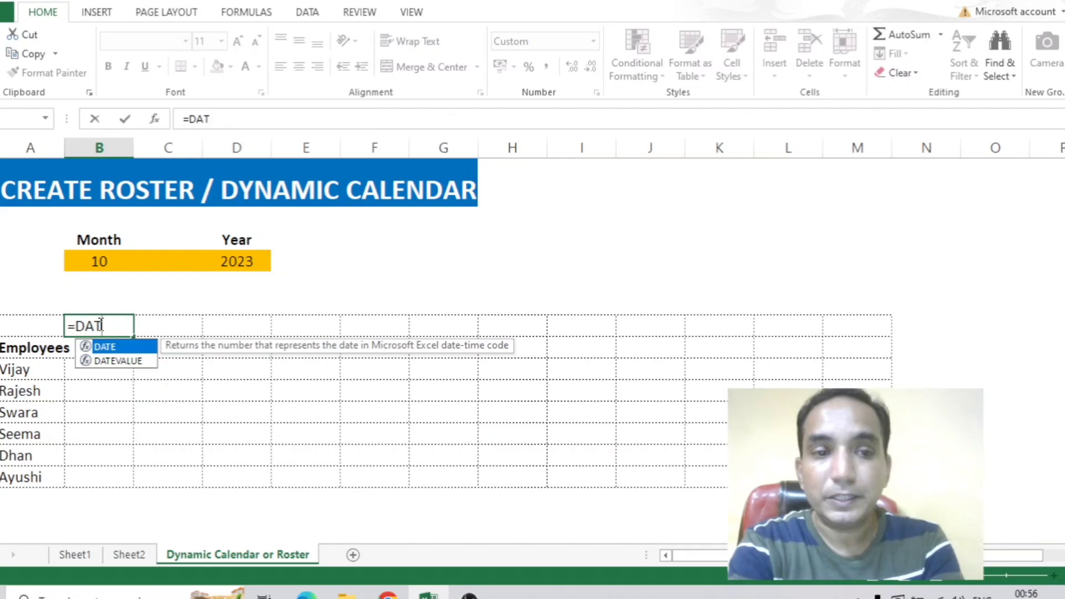
text(E()
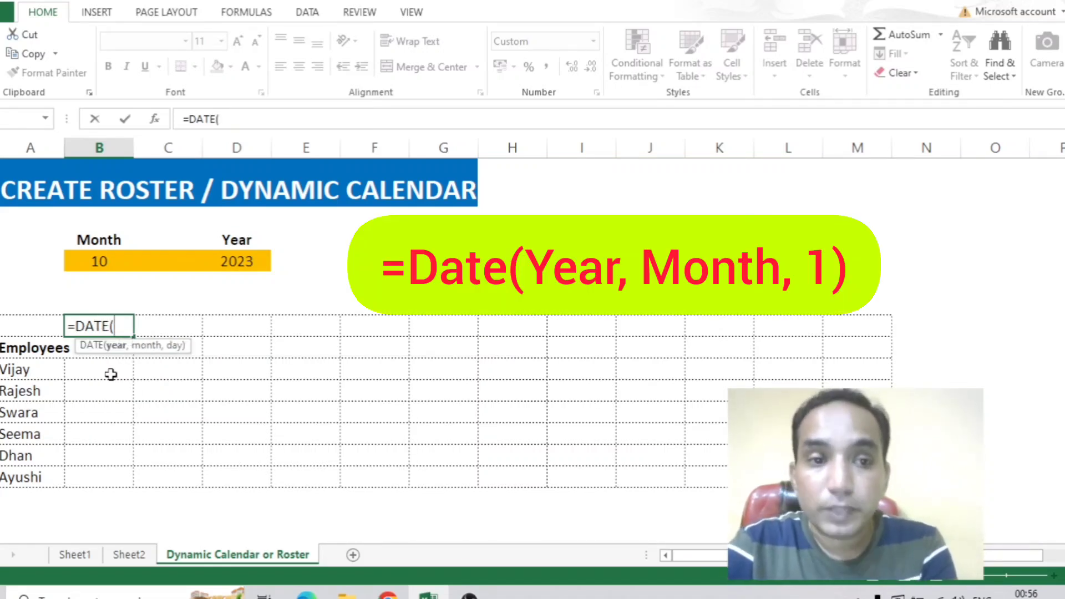
click(247, 261)
text(,)
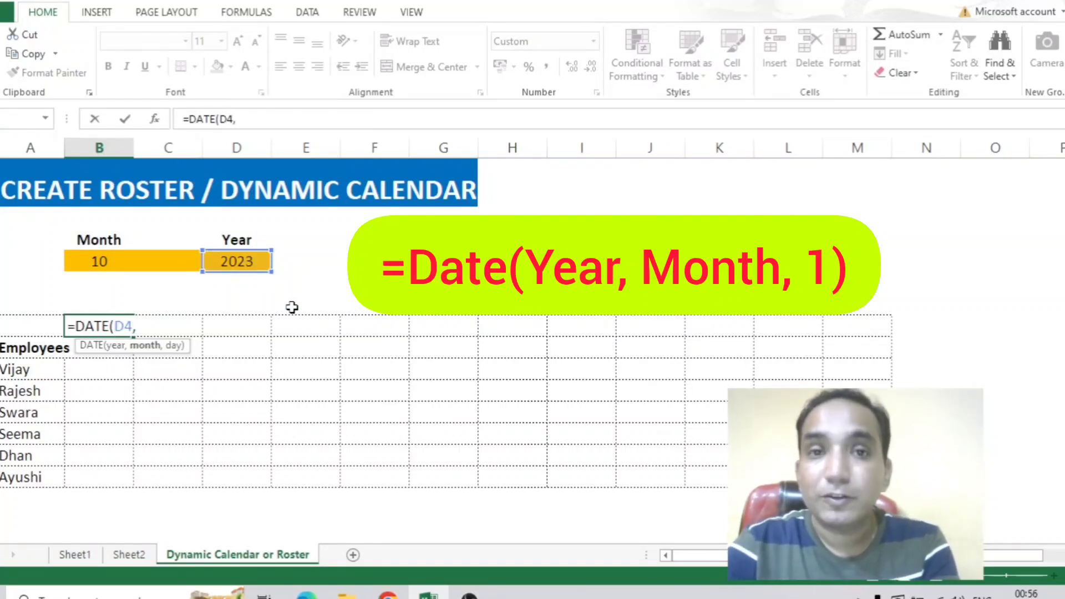
click(91, 261)
text(,)
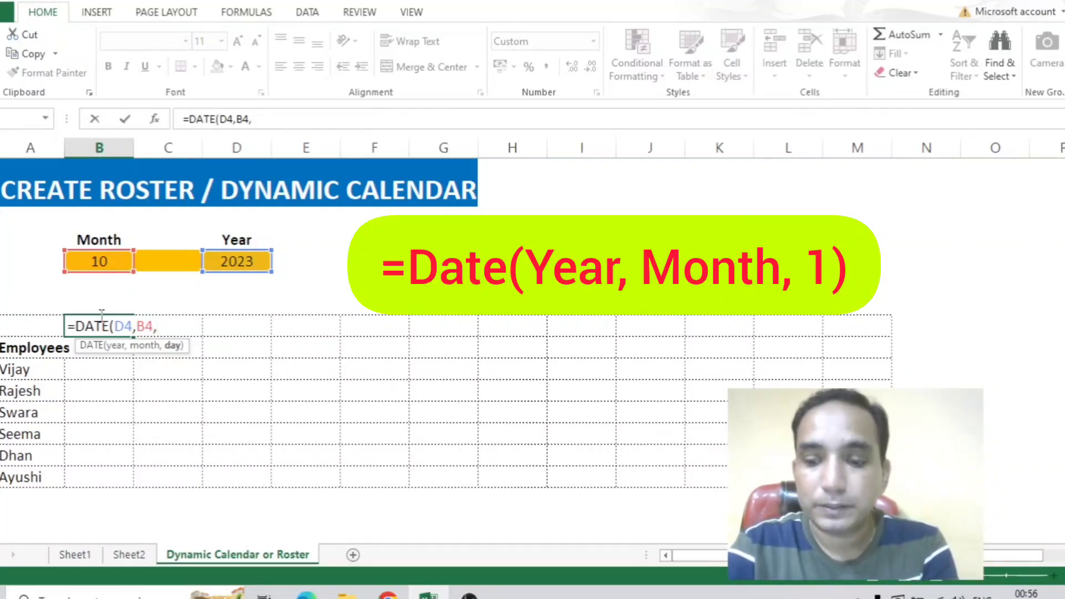
text(1)
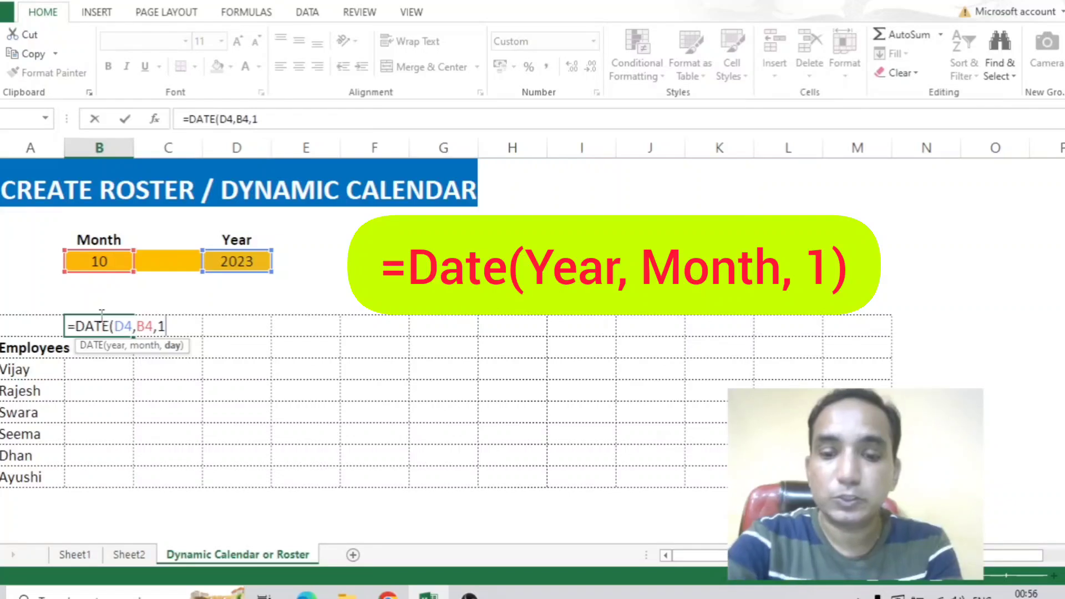
text())
key(Return)
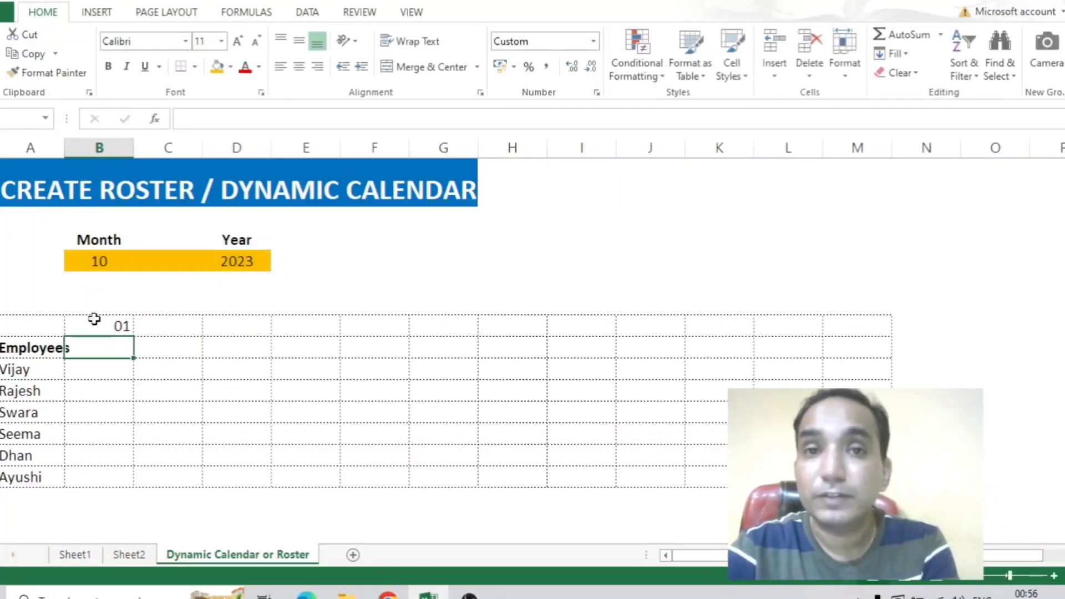
- Enter the formula =WEEKDAY(B7,1) in B8, directly below the first date
click(98, 368)
click(103, 328)
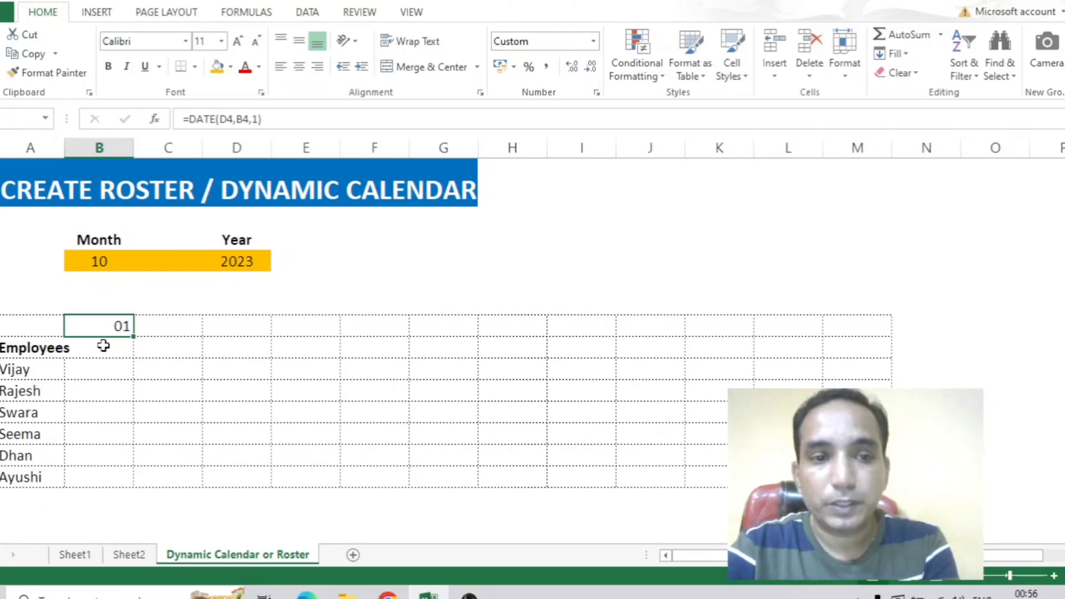
click(102, 344)
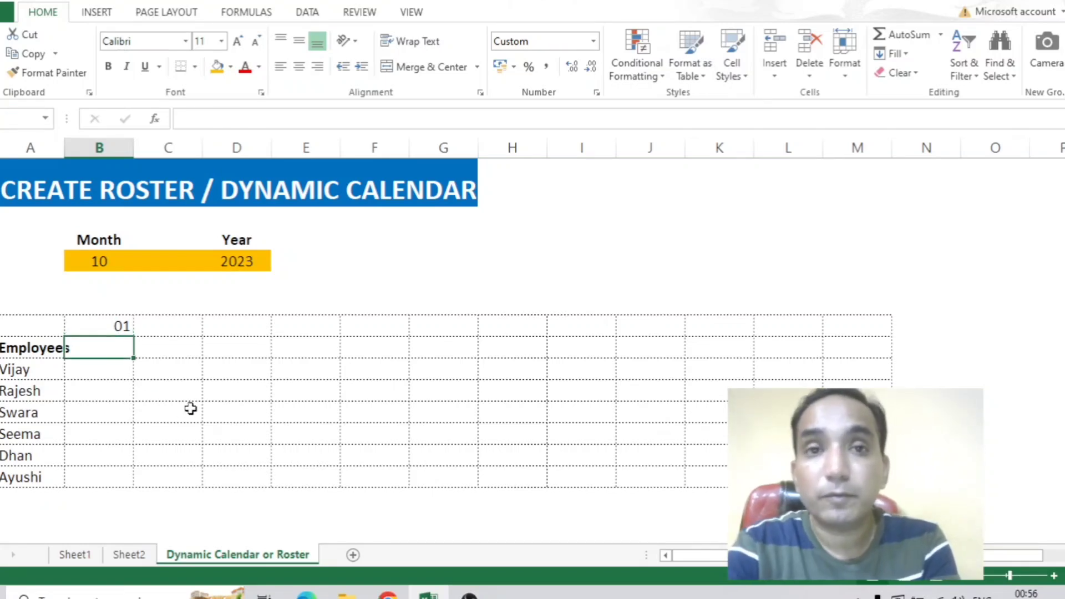
text(=)
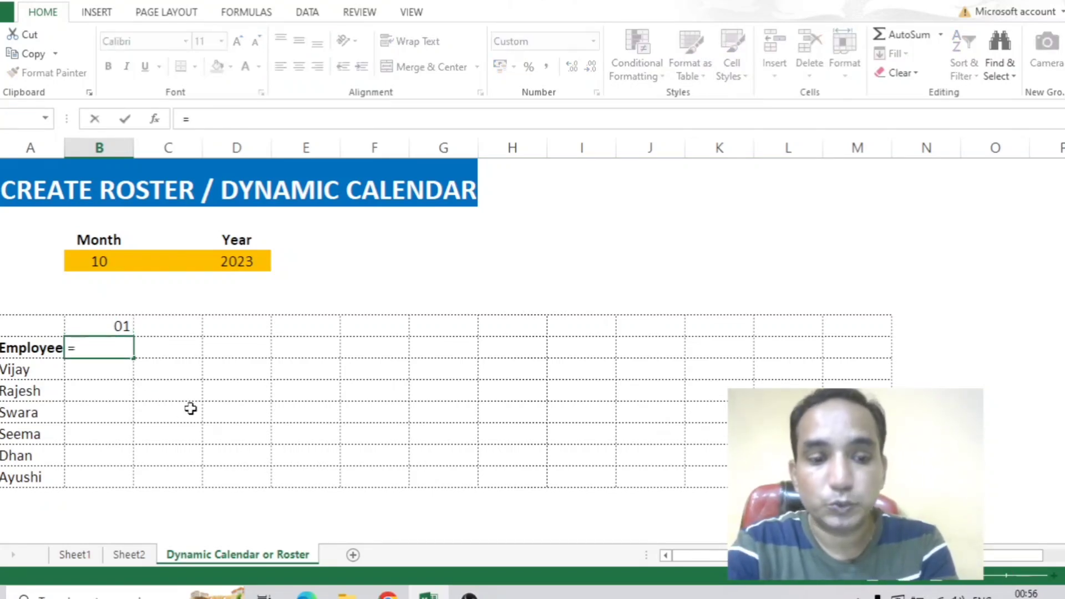
text(WEEKDAY)
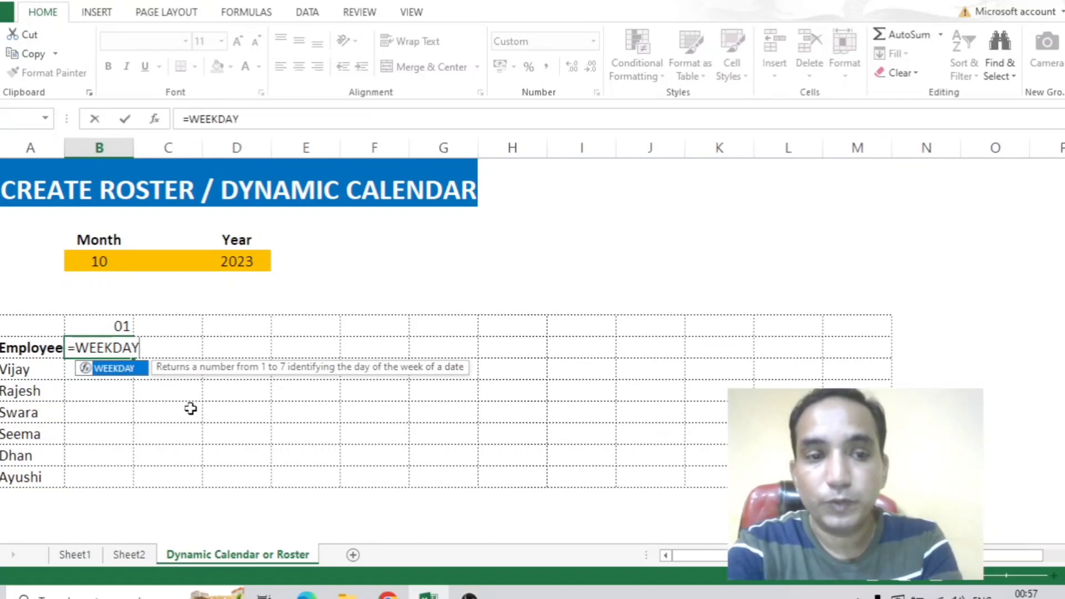
text(()
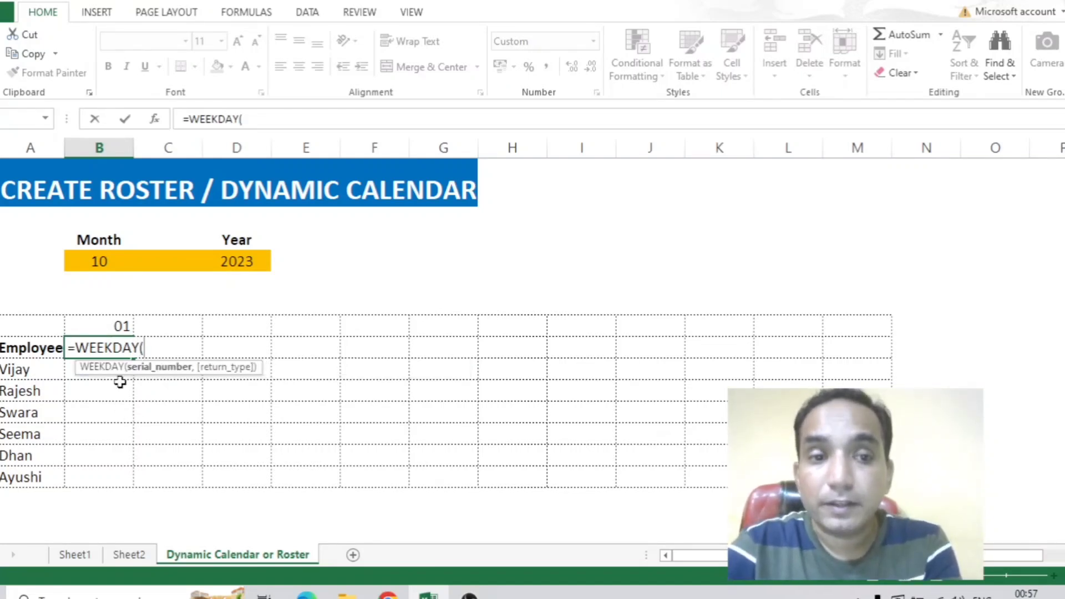
click(94, 326)
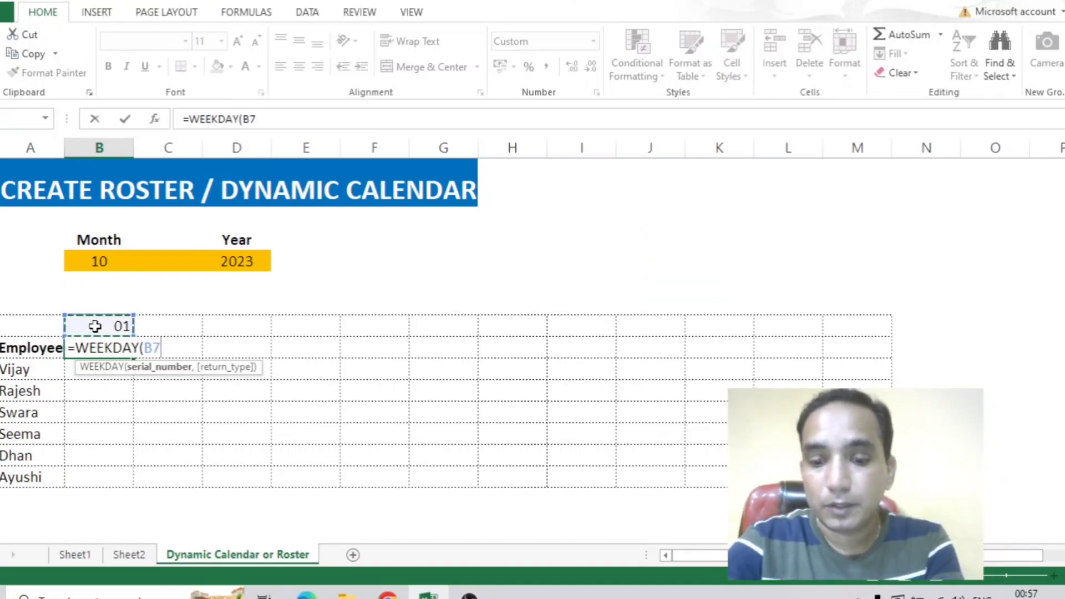
text(,)
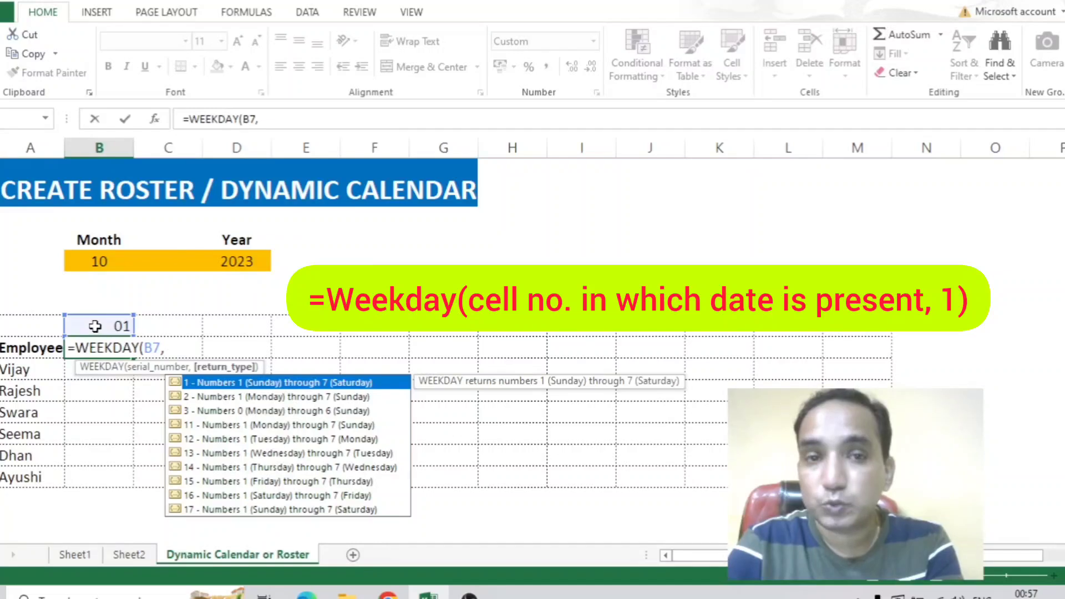
text(1))
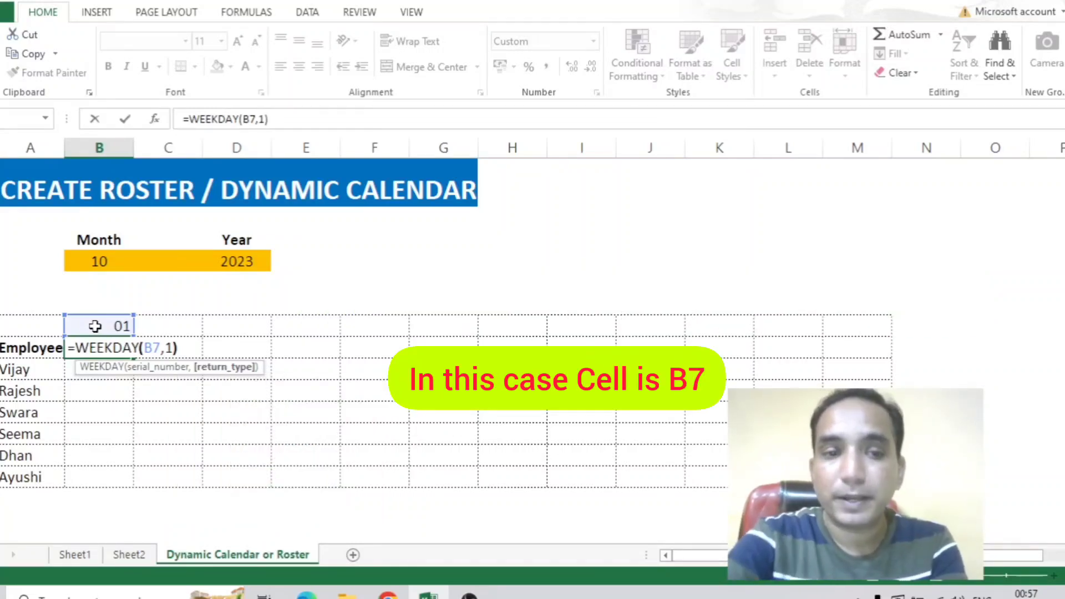
key(Return)
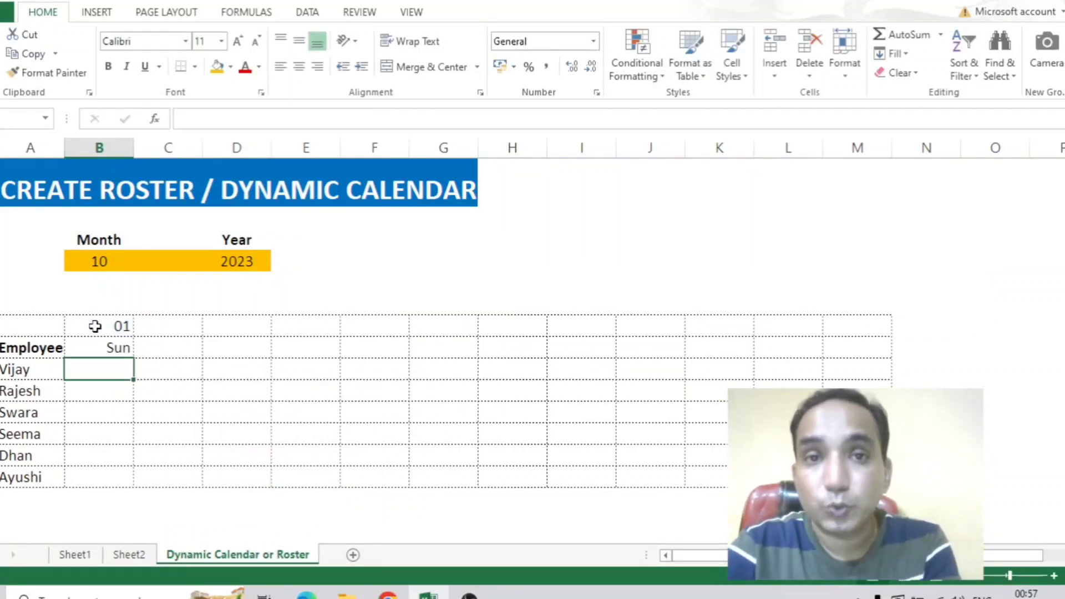
- Enter the formula =B7+1 in C7 for the second date
click(99, 348)
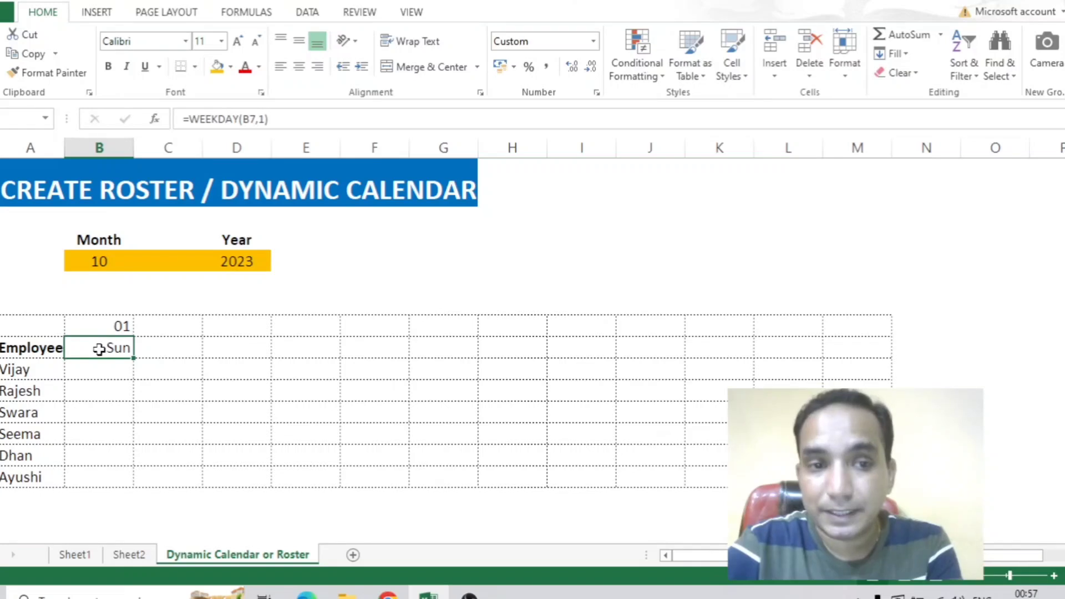
click(98, 328)
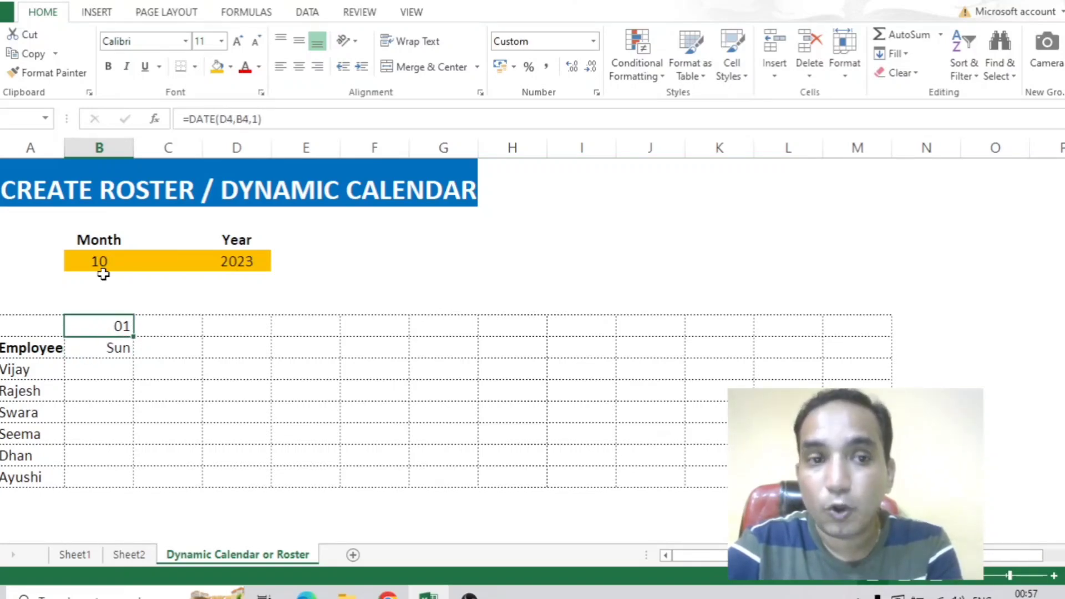
click(158, 326)
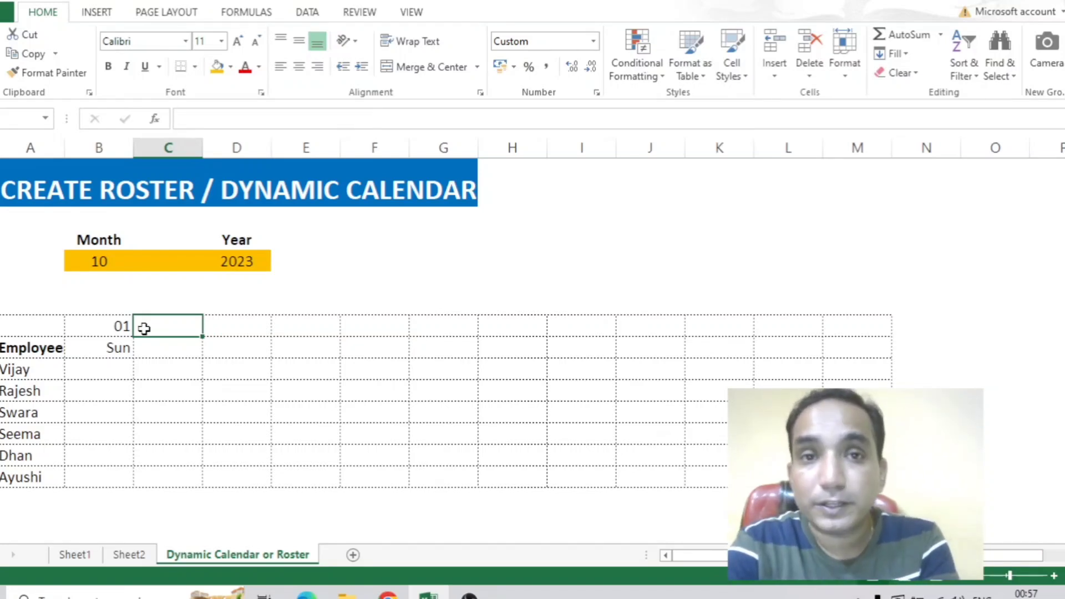
text(=)
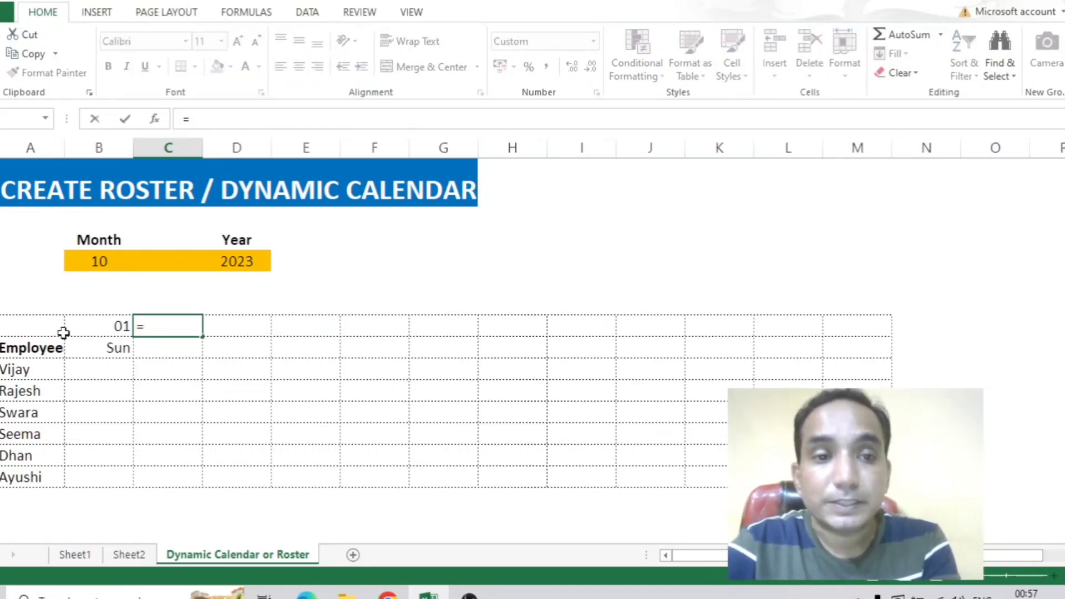
click(86, 328)
text(+1)
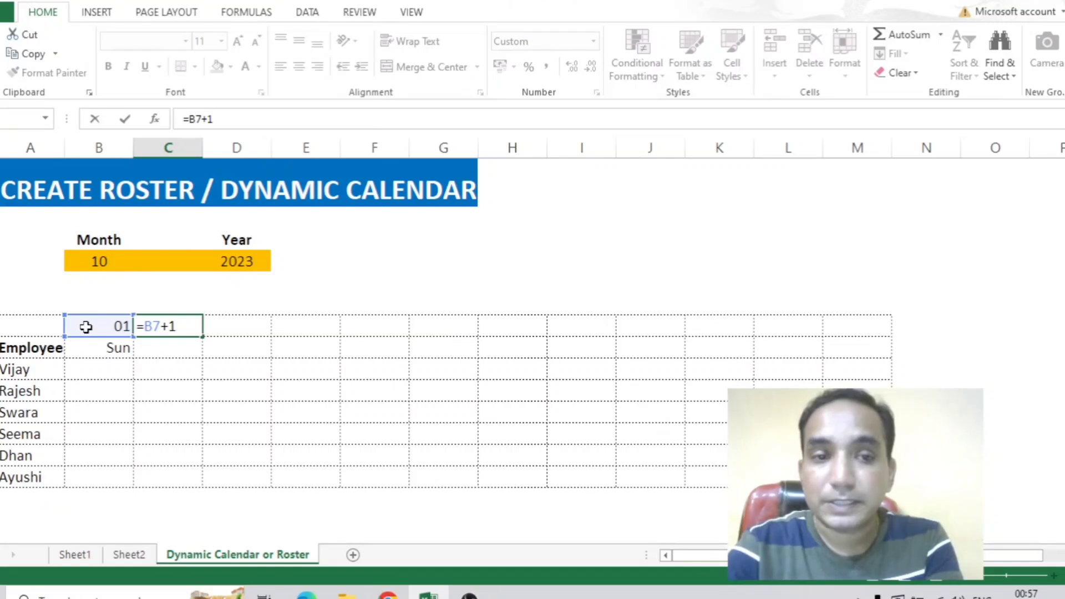
key(Return)
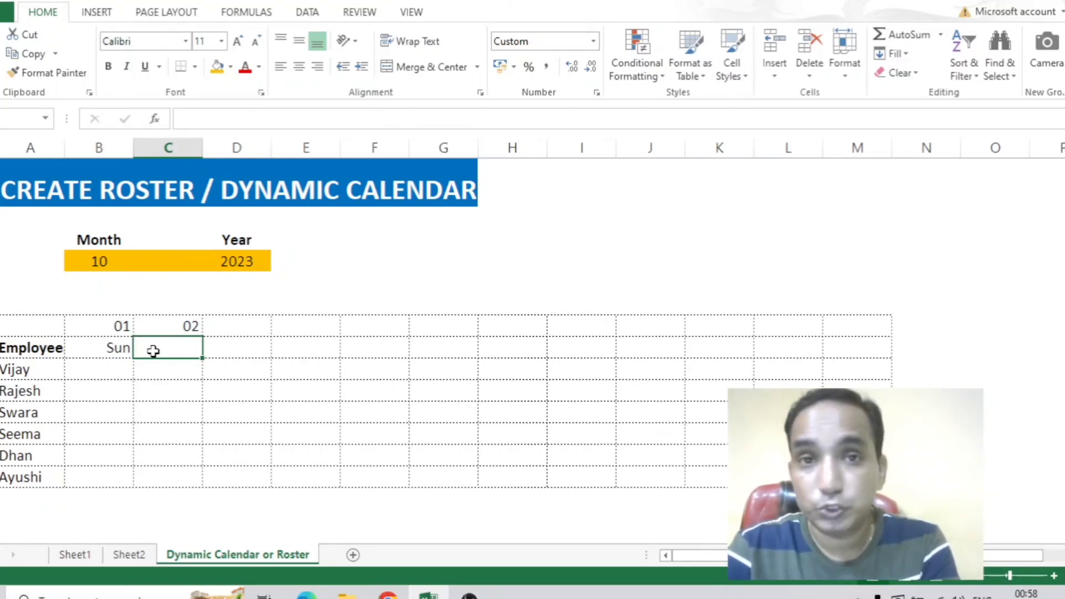
- Fill the weekday formula from B8 across into C8
click(88, 350)
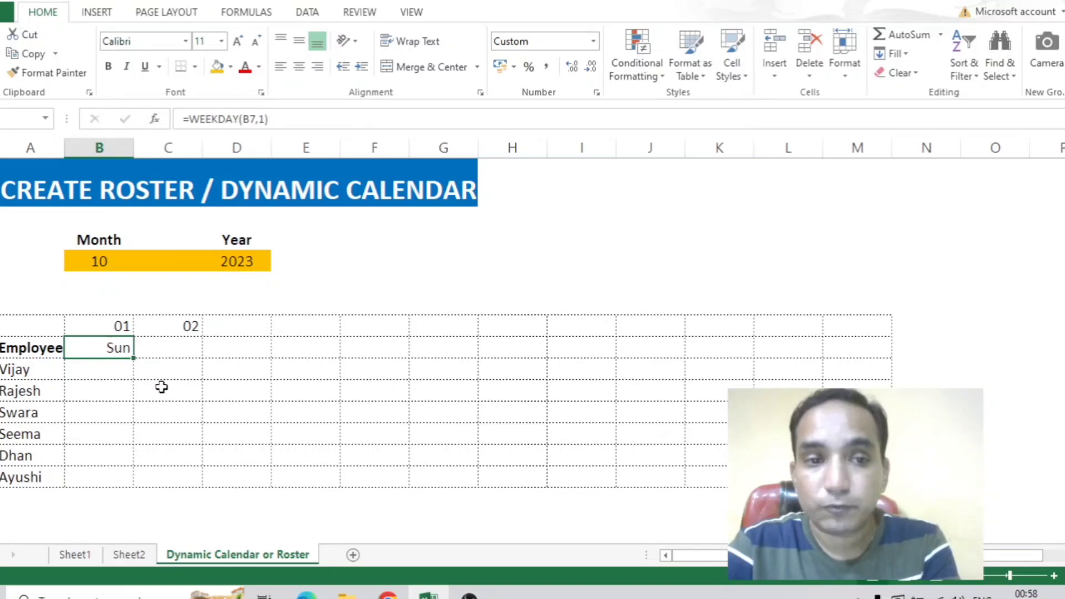
drag(135, 360, 205, 382)
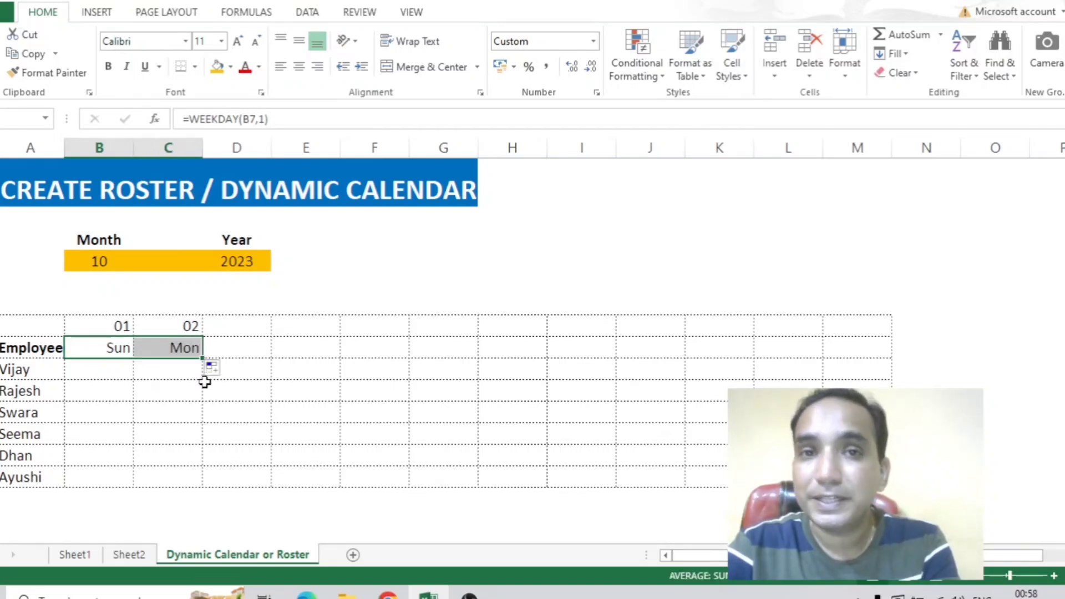
click(151, 385)
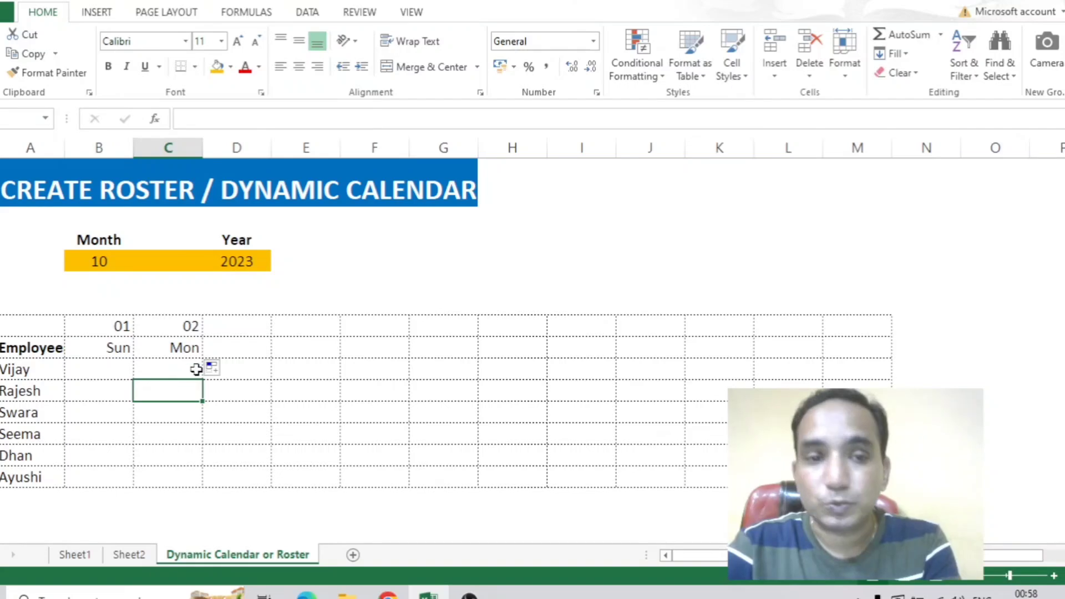
- Fill the date and weekday formulas in C7:C8 across the roster through column M
drag(171, 327, 174, 348)
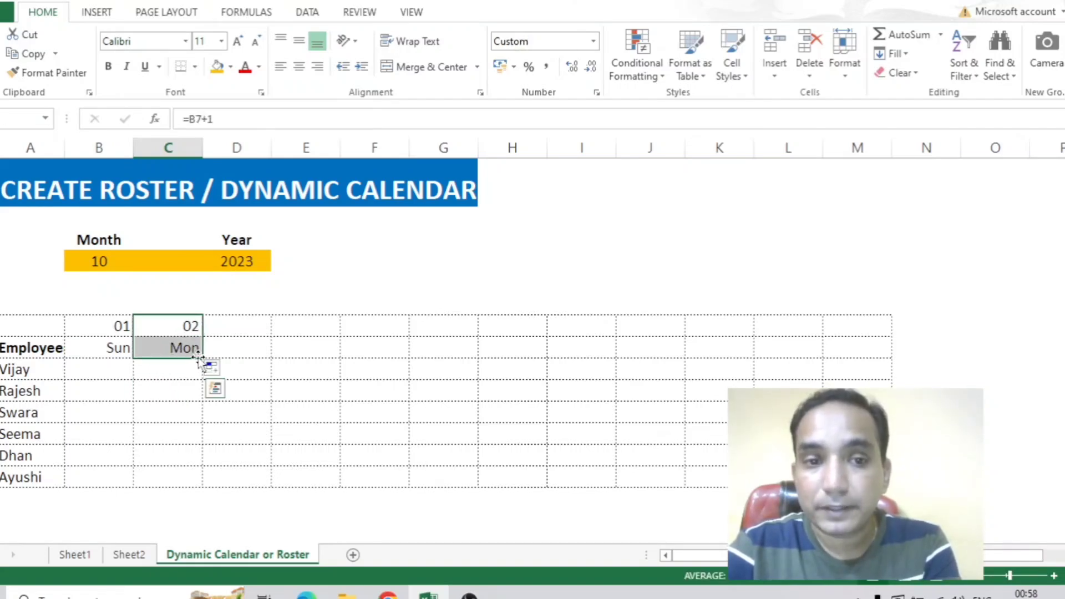
drag(201, 358, 859, 348)
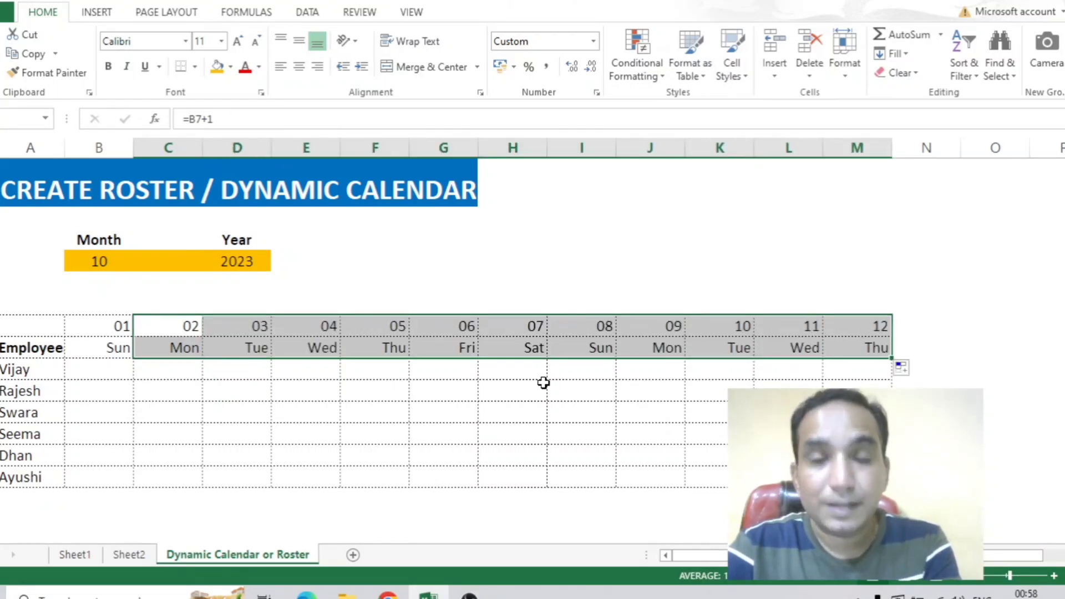
click(275, 371)
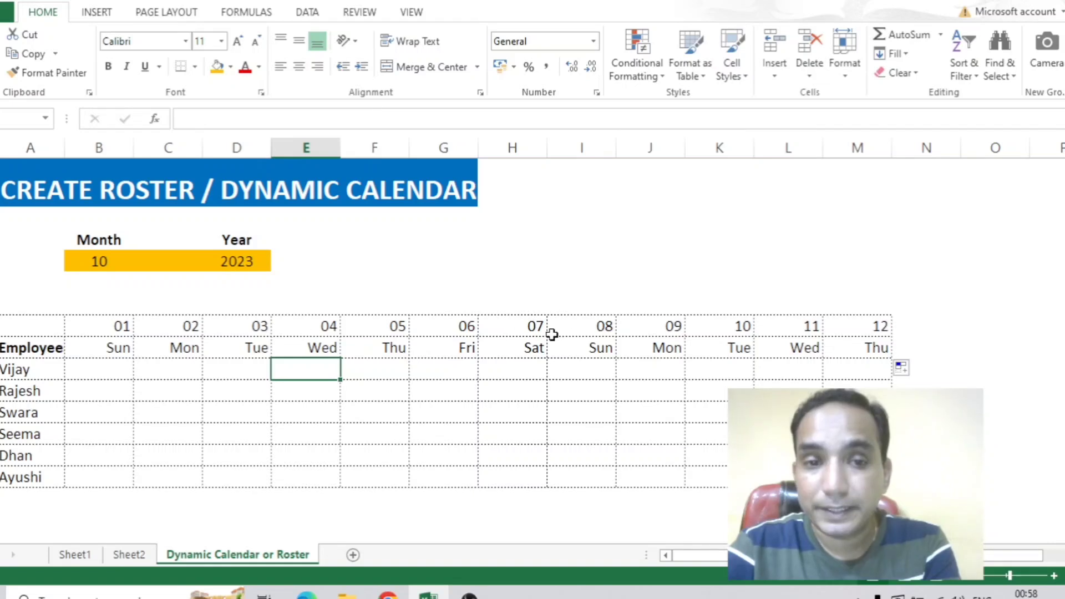
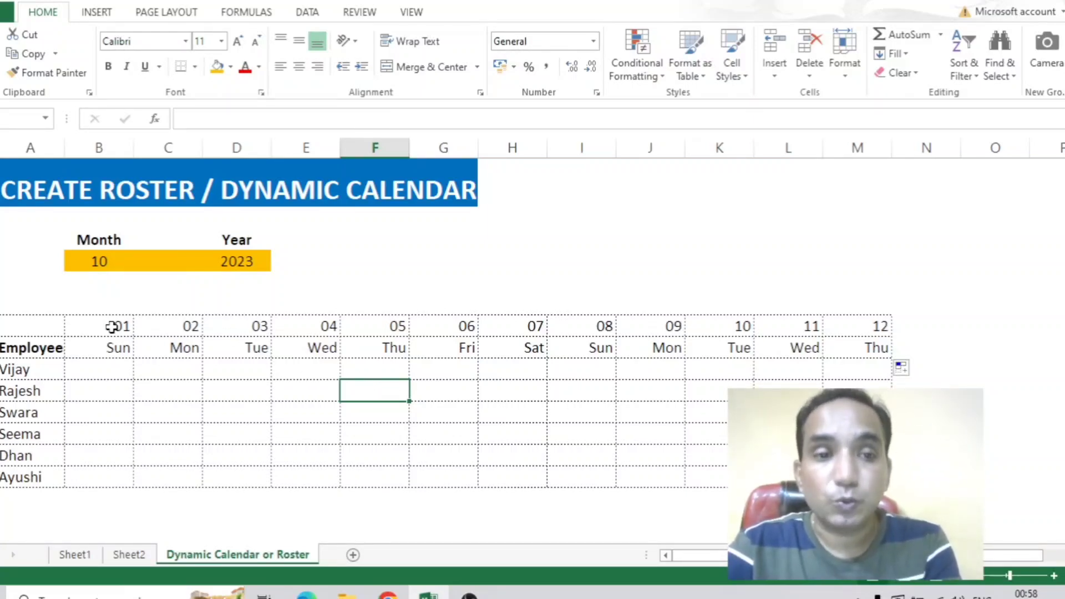
- Start a new formula-based conditional formatting rule for the roster range B7:M14, covering the dates, weekdays and all employee rows
drag(112, 327, 860, 477)
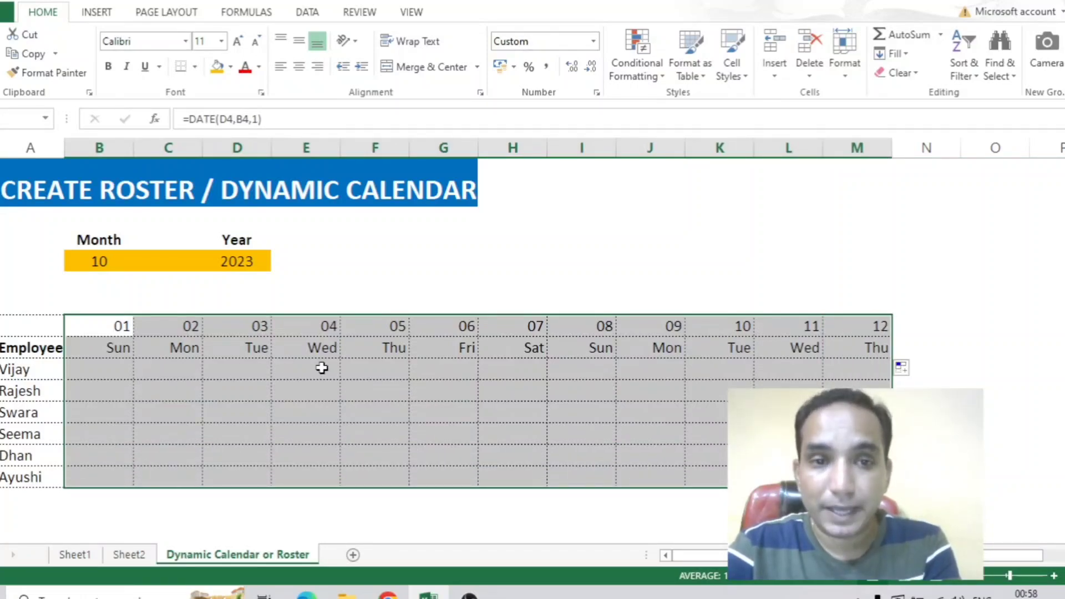
click(657, 79)
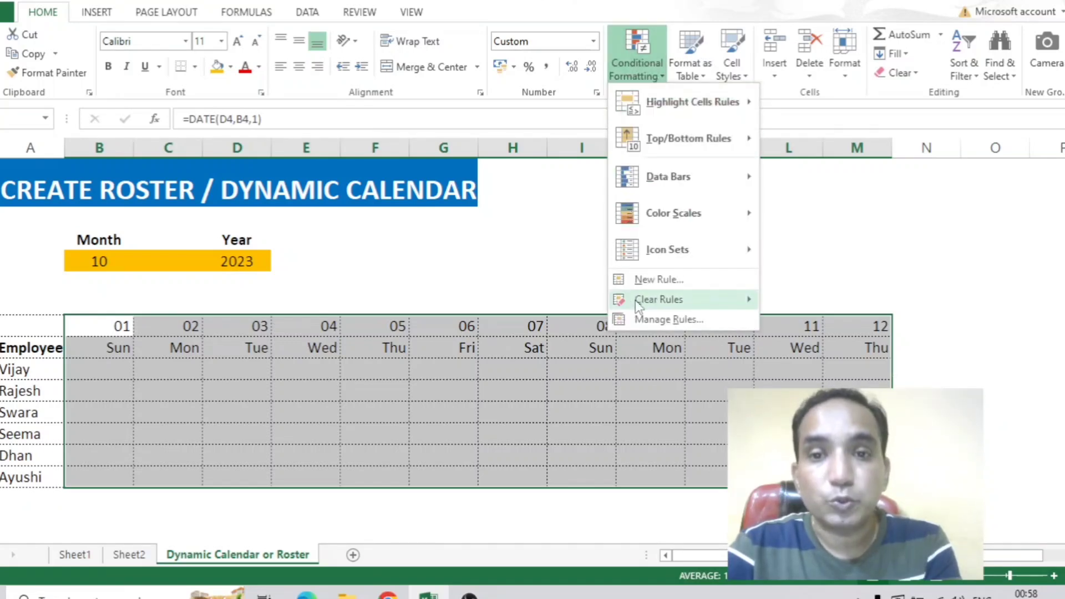
click(646, 277)
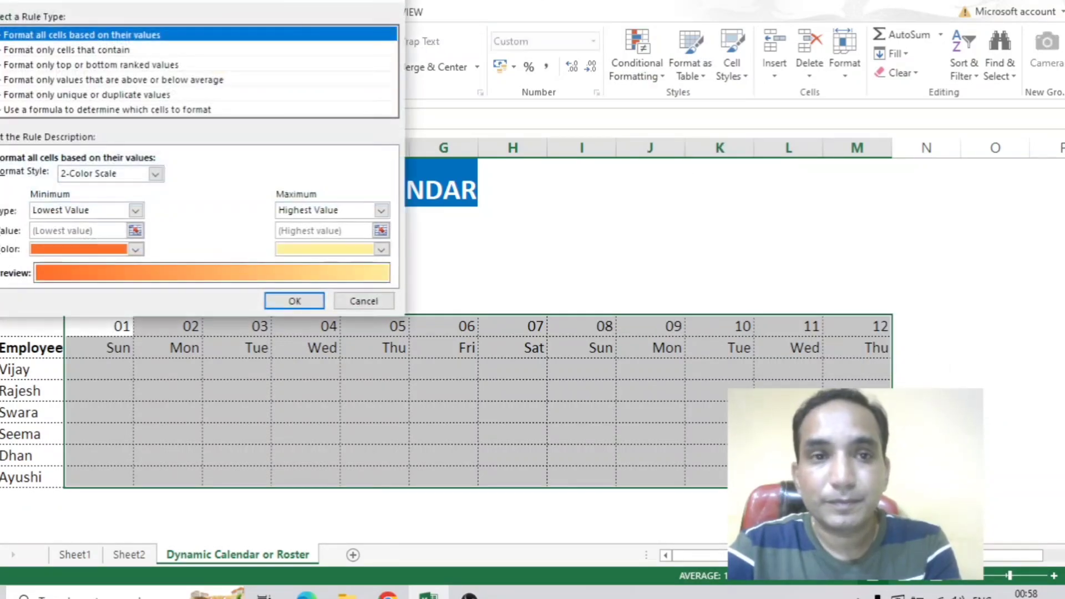
drag(249, 0, 530, 74)
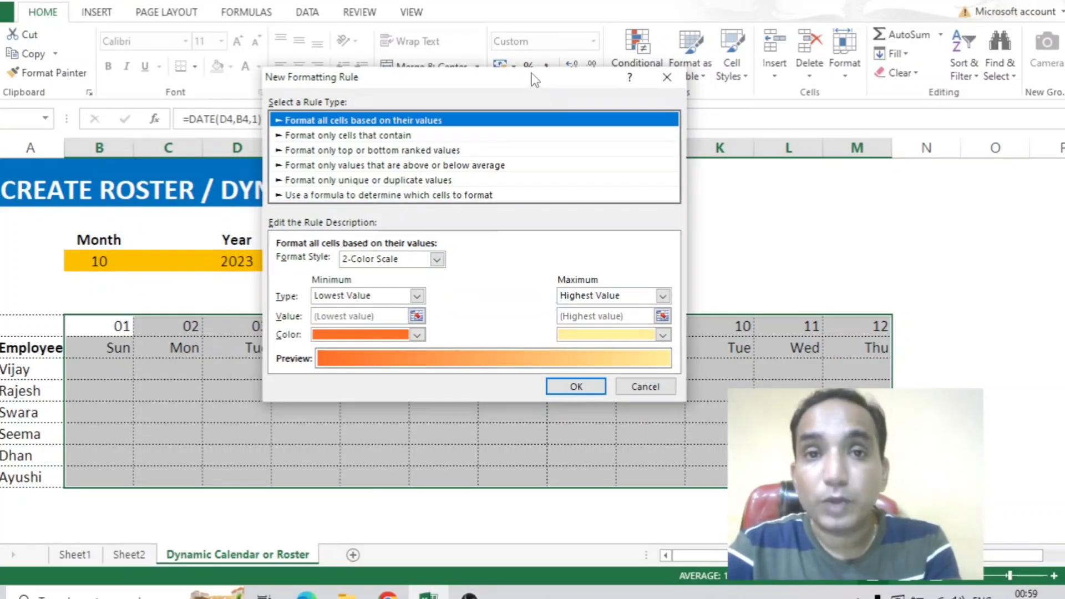
click(335, 198)
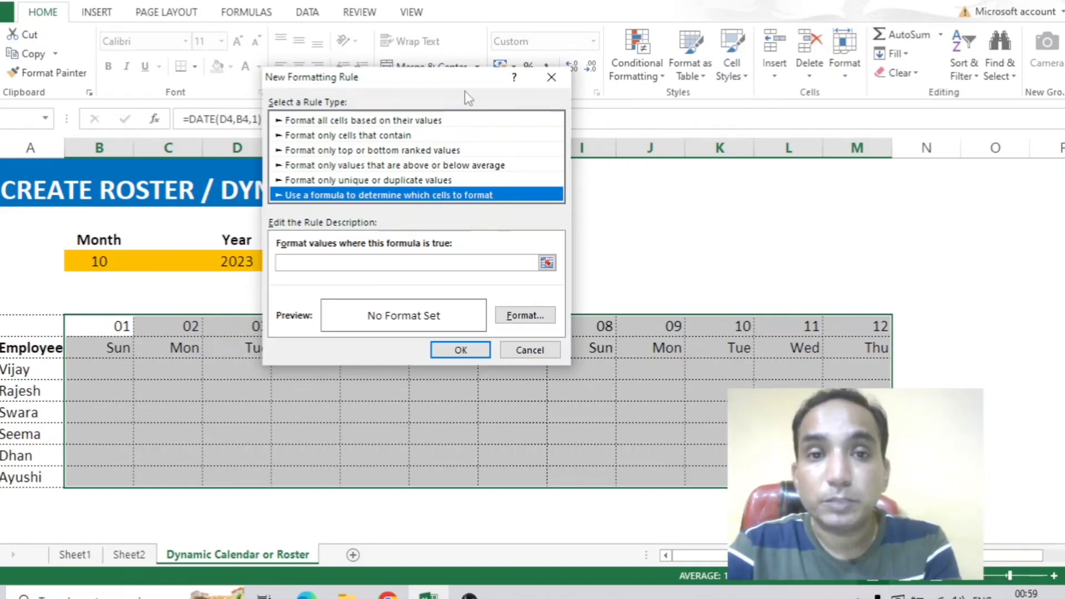
drag(451, 71, 487, 122)
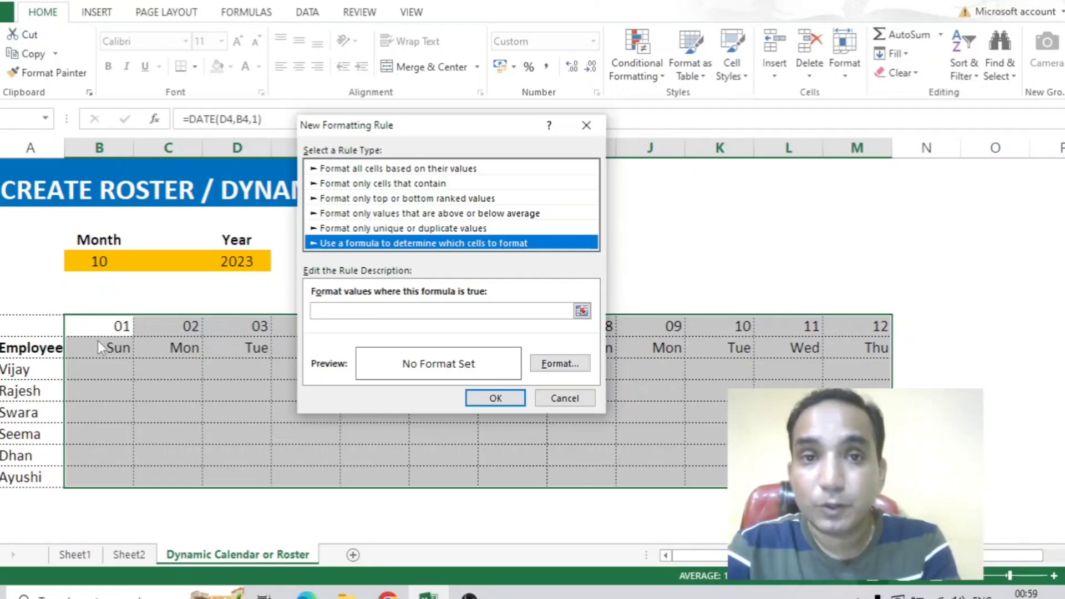
- Enter =OR(B$8=1,B$8=7) as the rule's formula so that it matches Sunday and Saturday columns
click(352, 312)
text(=)
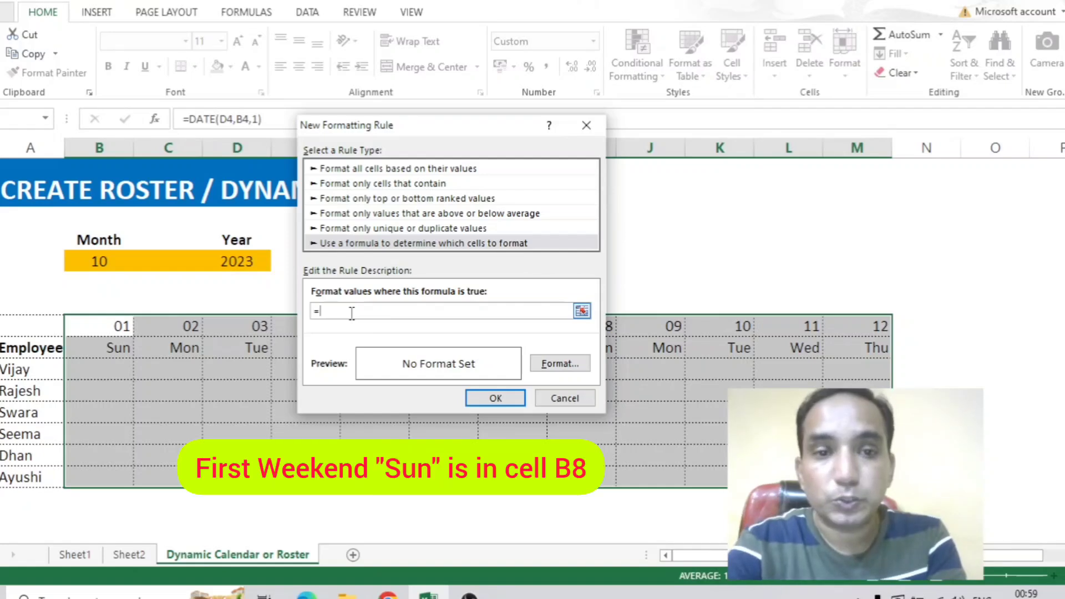
text(OR)
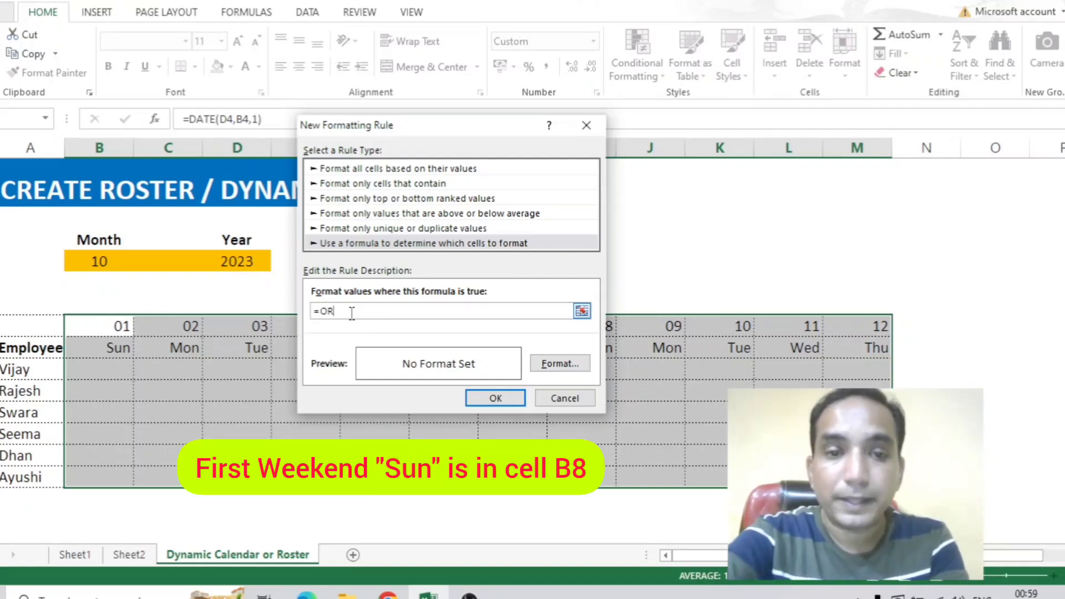
text(()
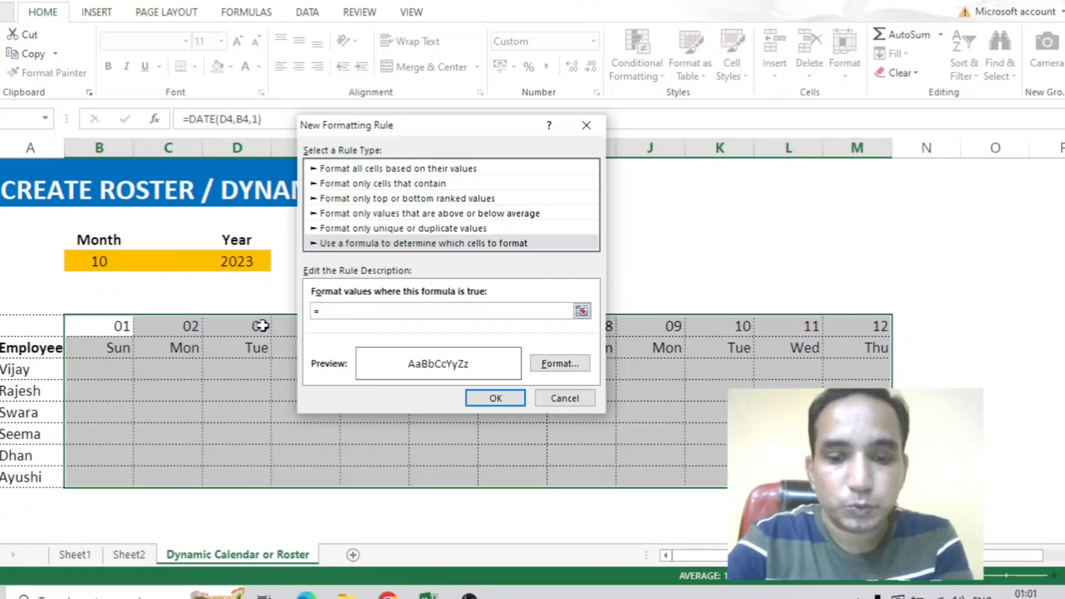
text(OR)
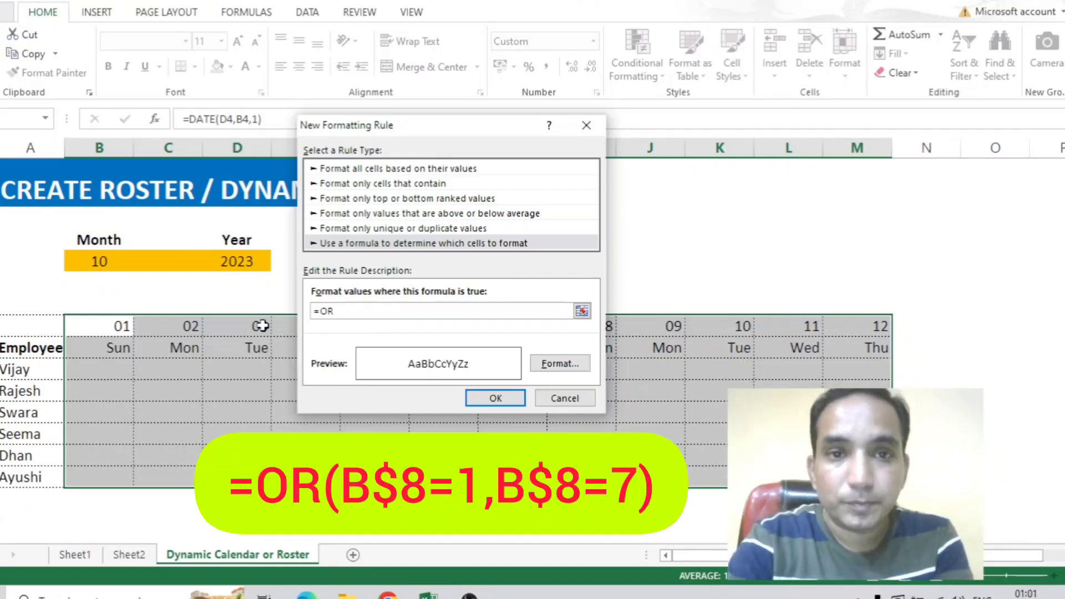
text(()
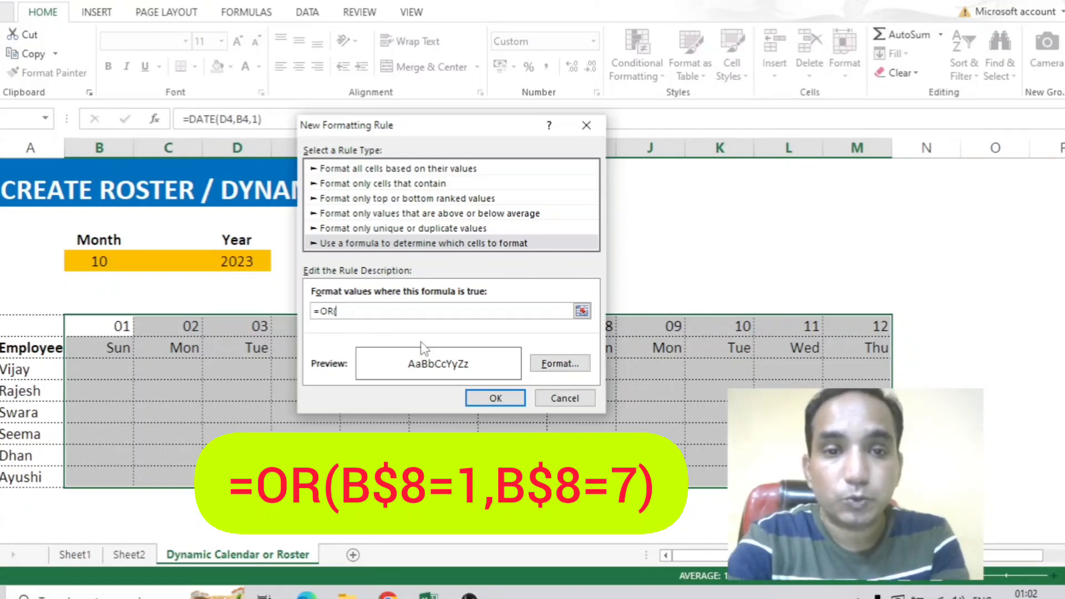
text(B$)
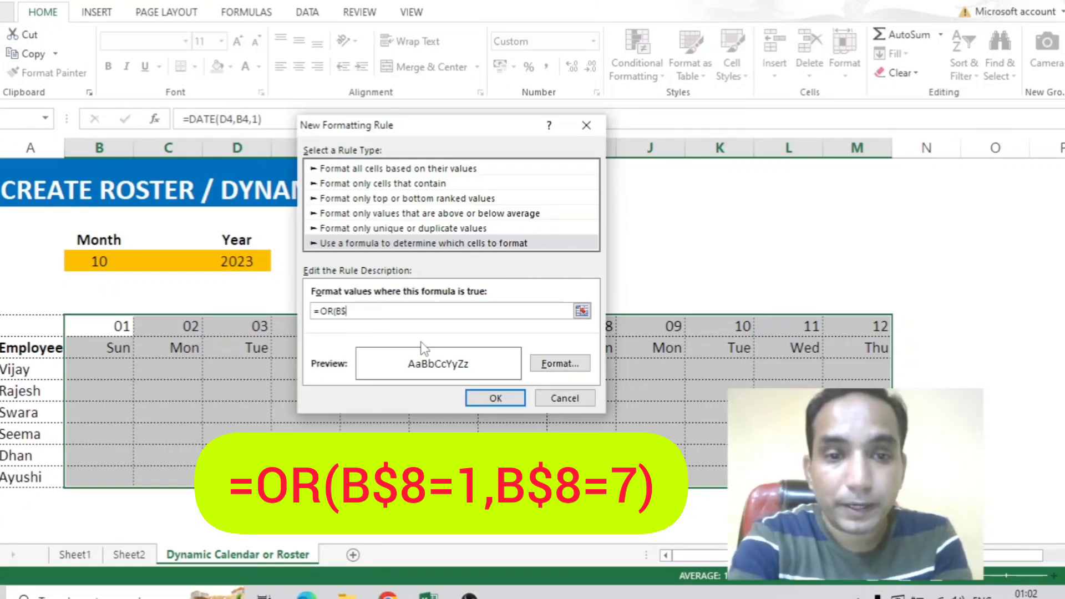
text(8)
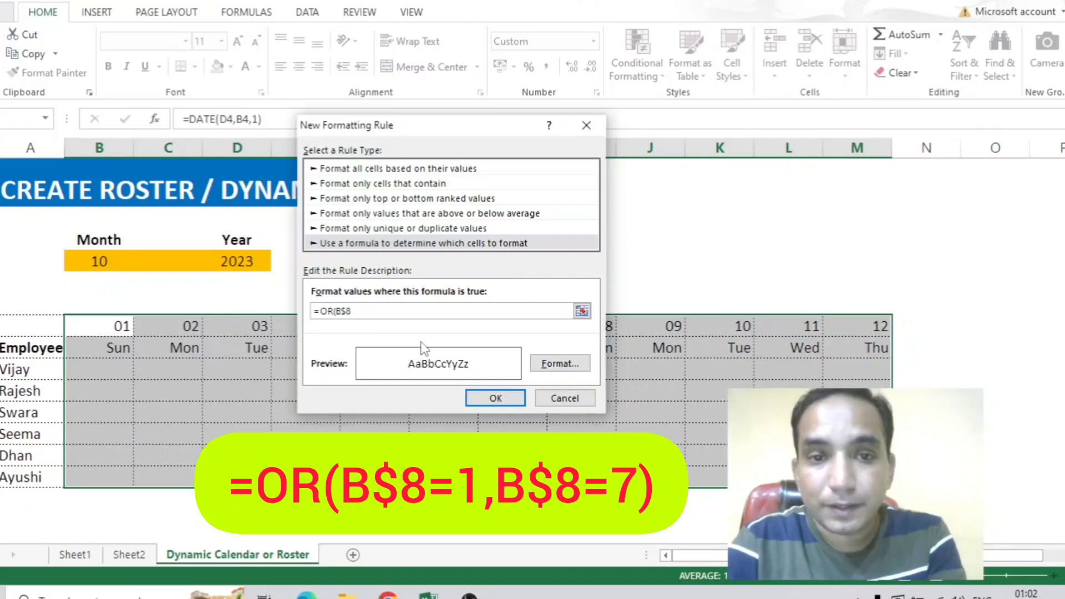
text(=)
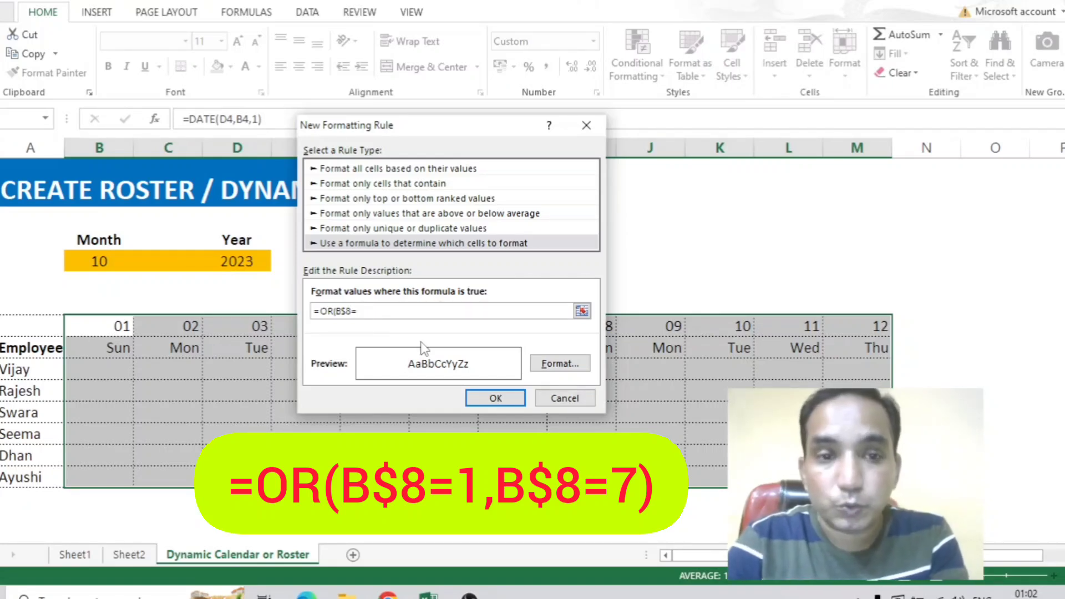
text(1,)
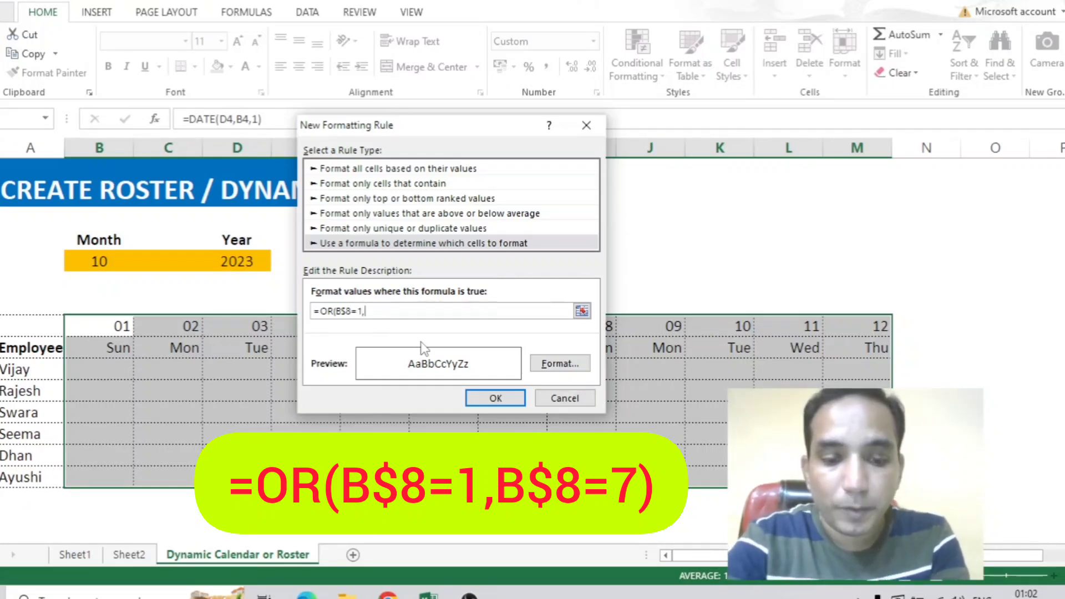
text(B$)
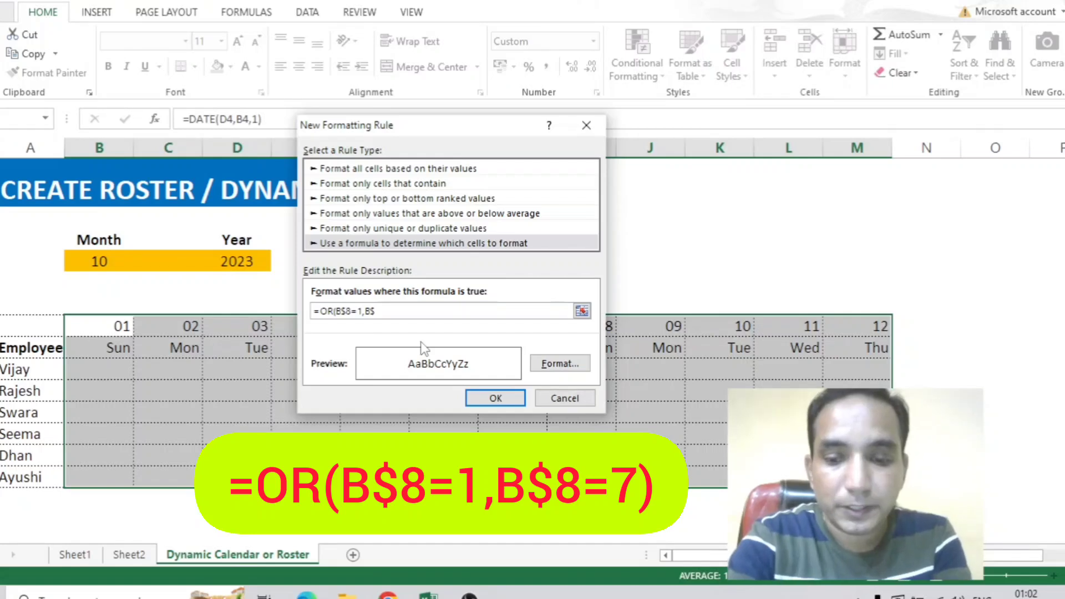
text(=)
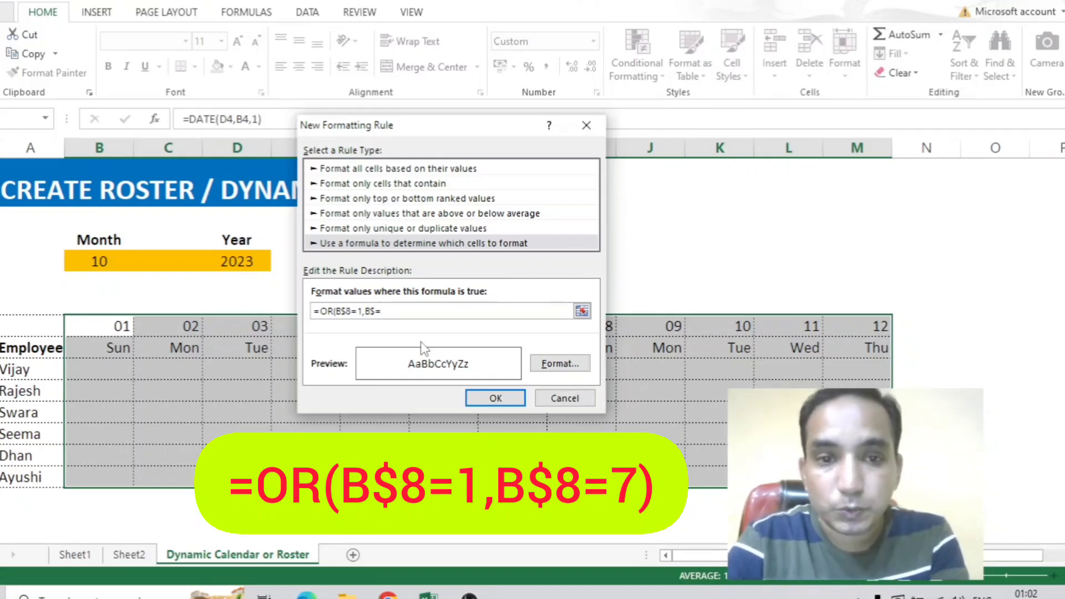
key(BackSpace)
key(BackSpace)
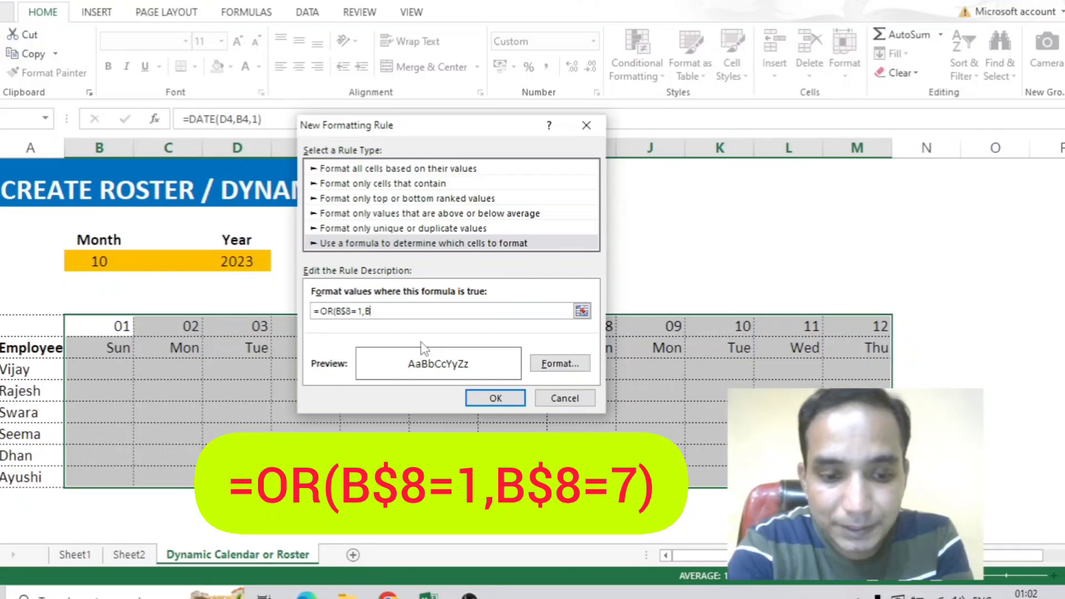
text(4)
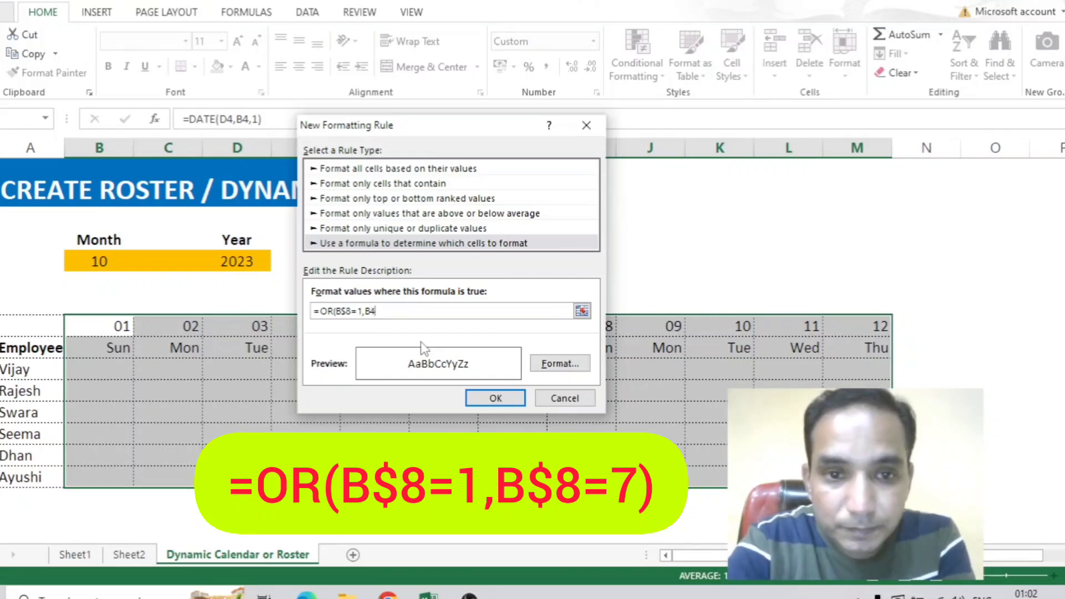
key(BackSpace)
text($)
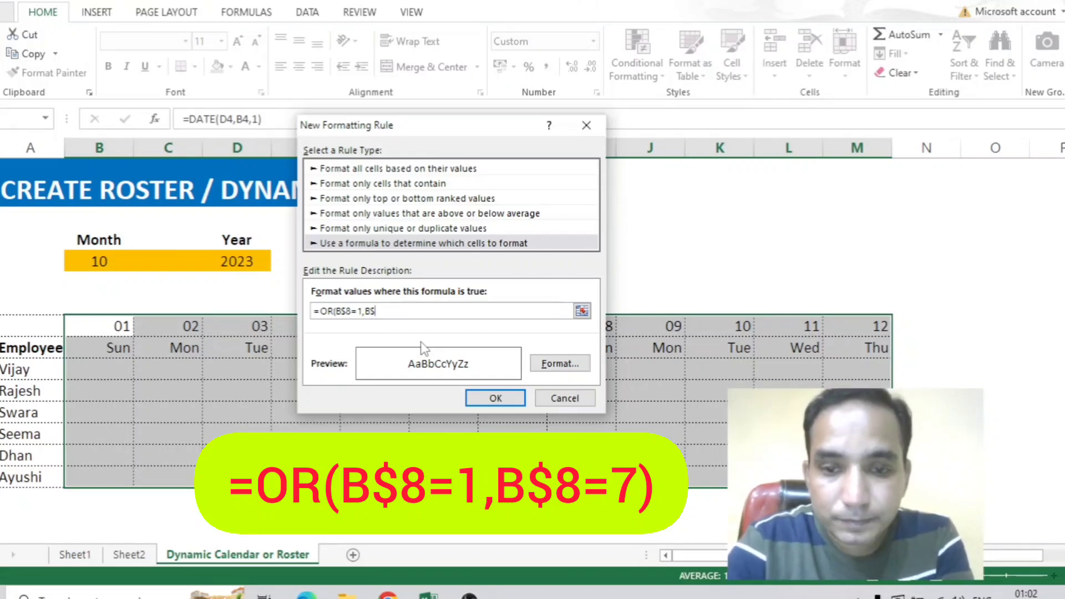
text(8)
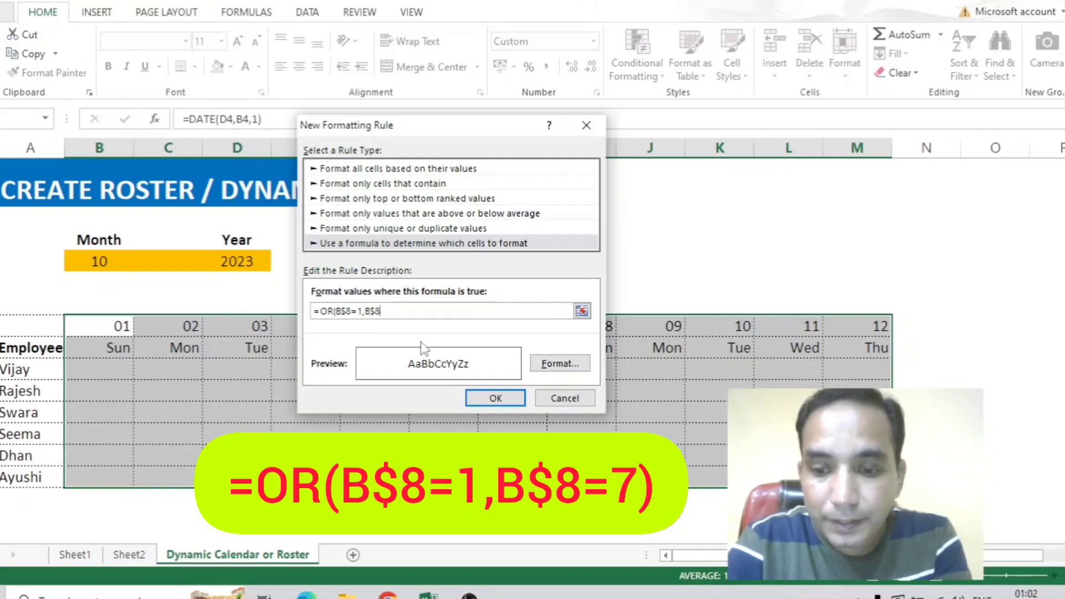
text(=)
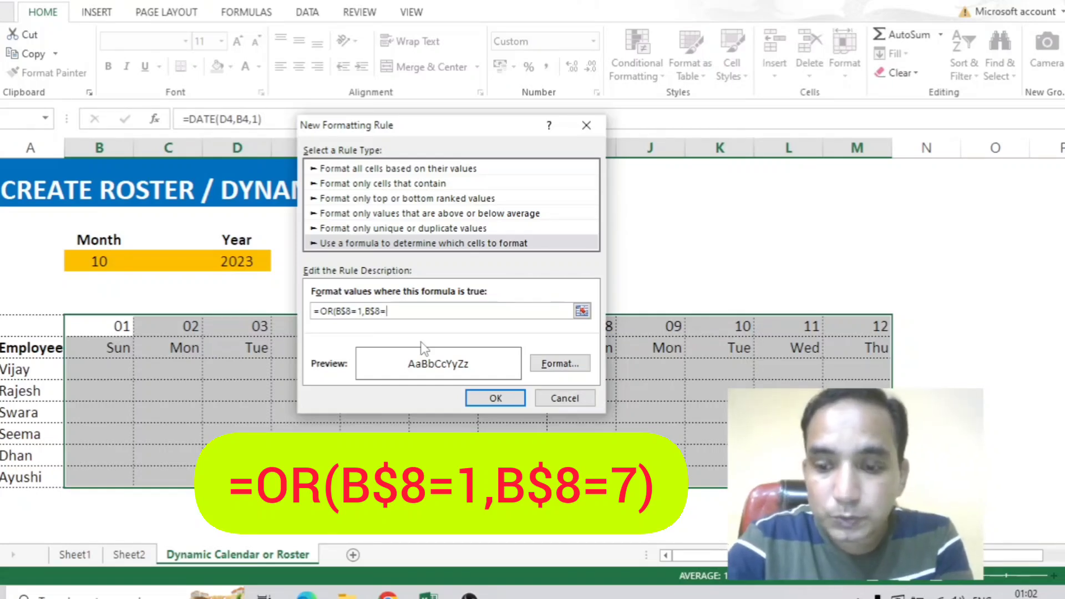
text(7))
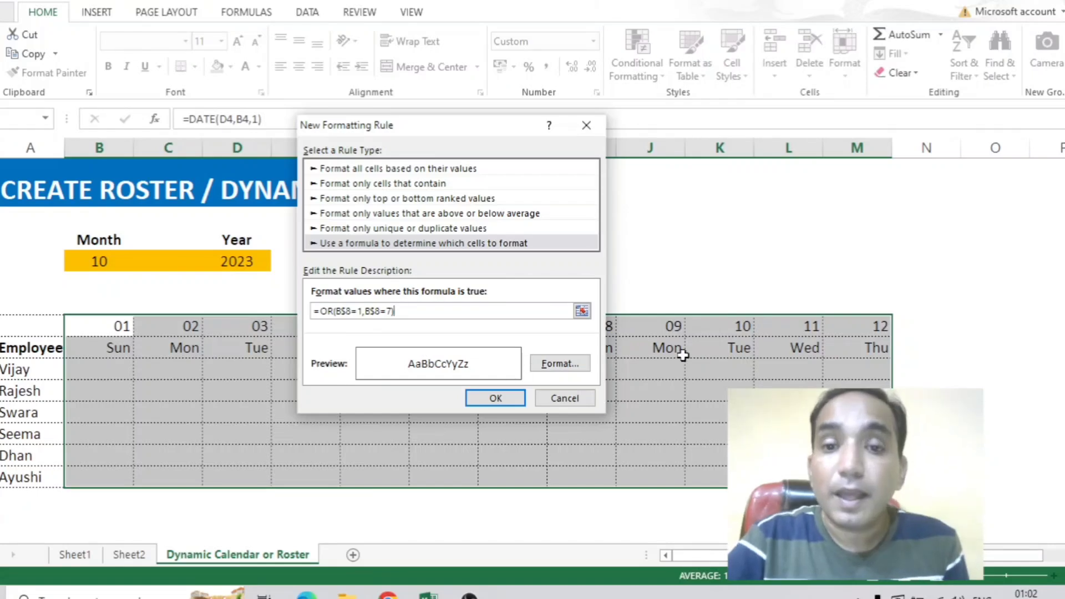
- Give the rule a light gold background fill and apply it to the roster
click(559, 363)
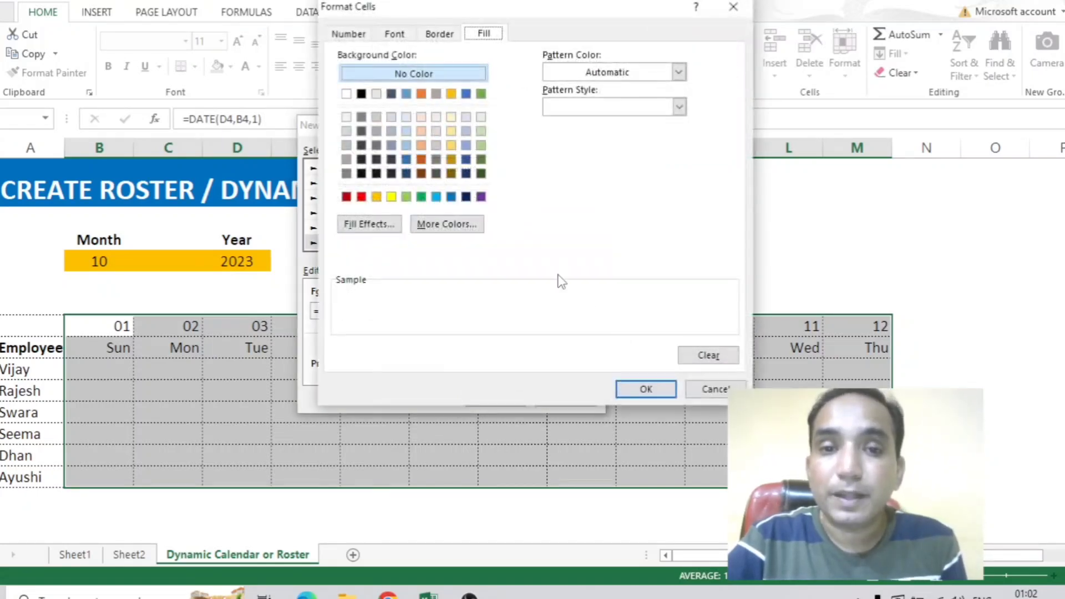
click(450, 146)
click(646, 390)
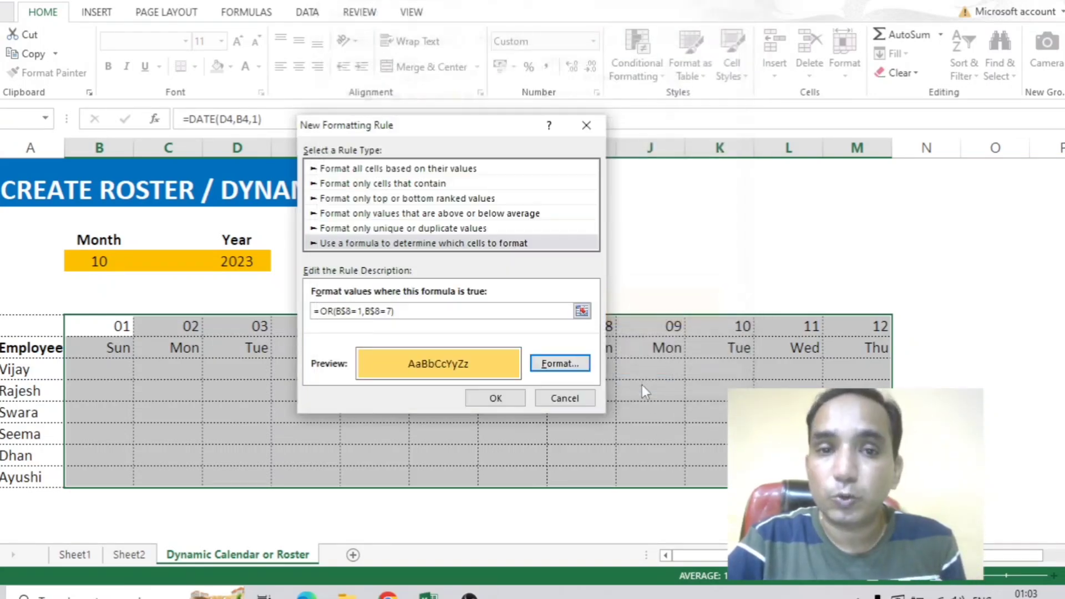
click(515, 397)
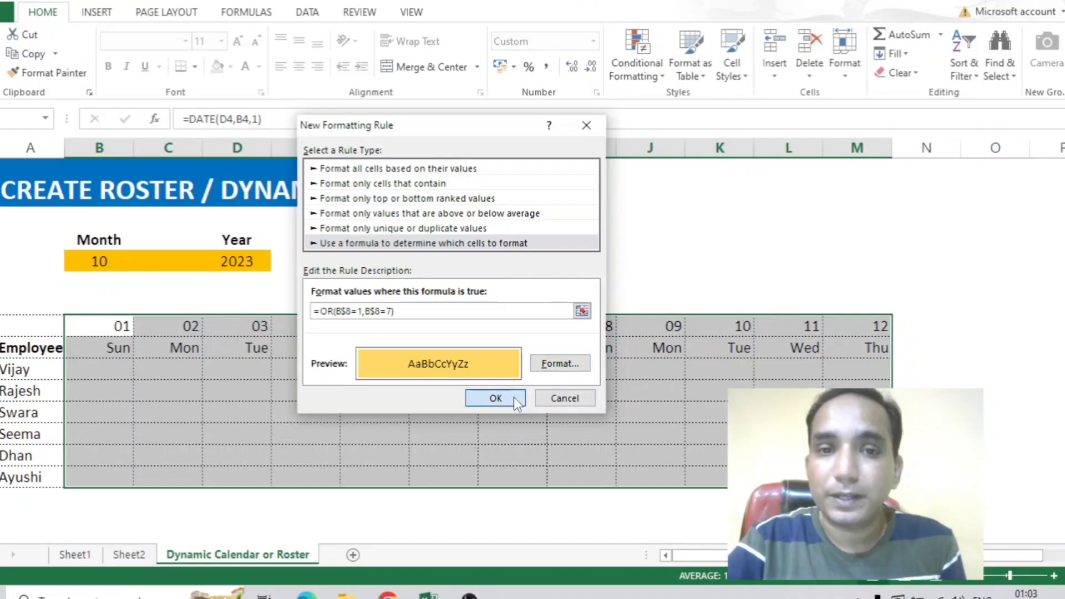
click(407, 397)
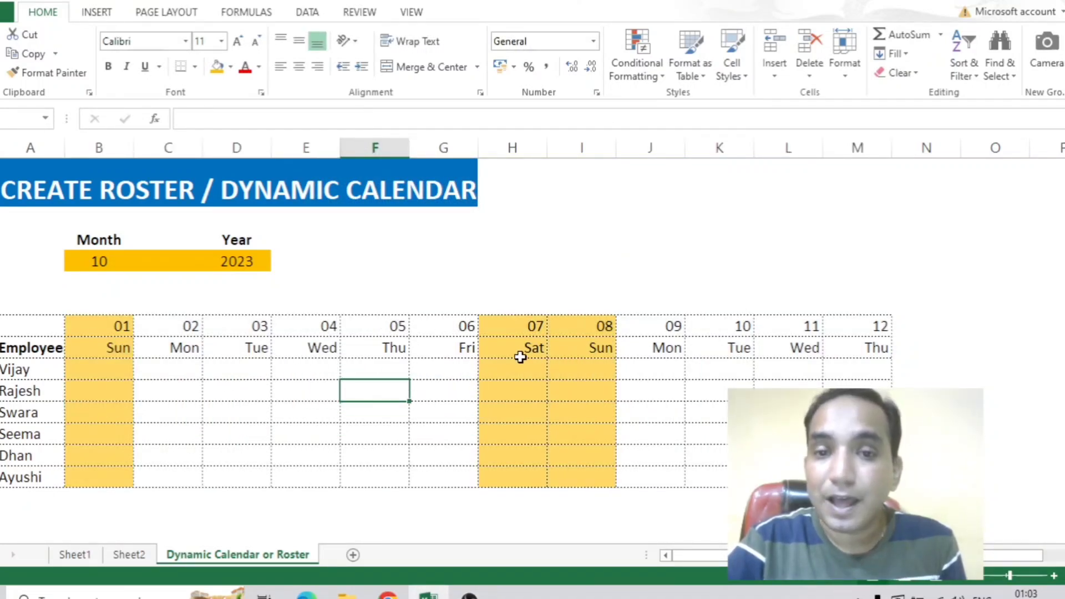
drag(520, 350, 613, 477)
drag(658, 342, 804, 477)
click(358, 407)
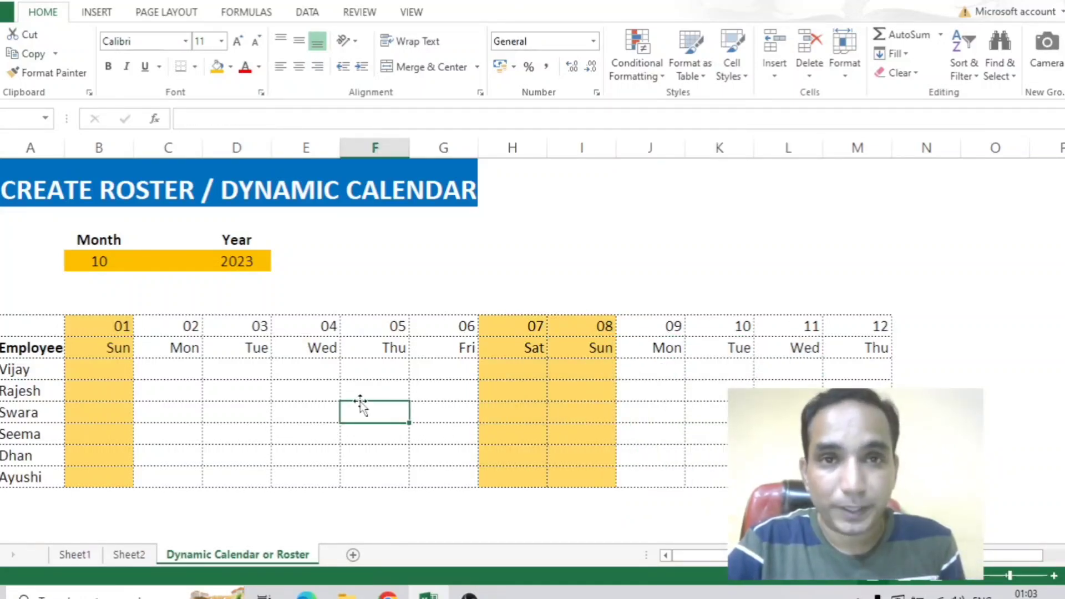
click(230, 363)
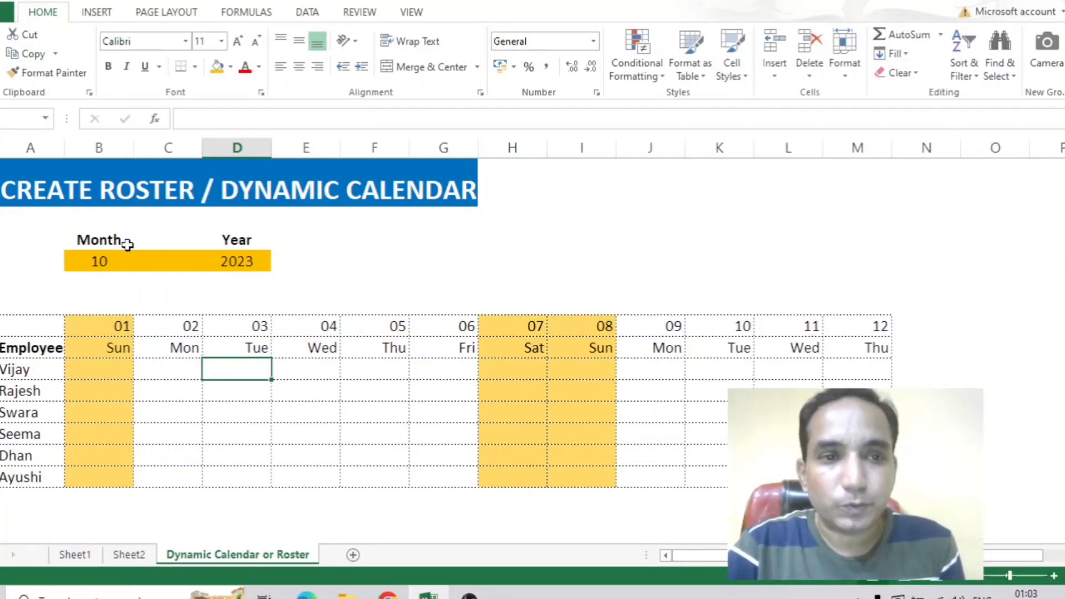
- Set the month in B4 to 6 to test the roster's dates and weekend highlighting
click(84, 257)
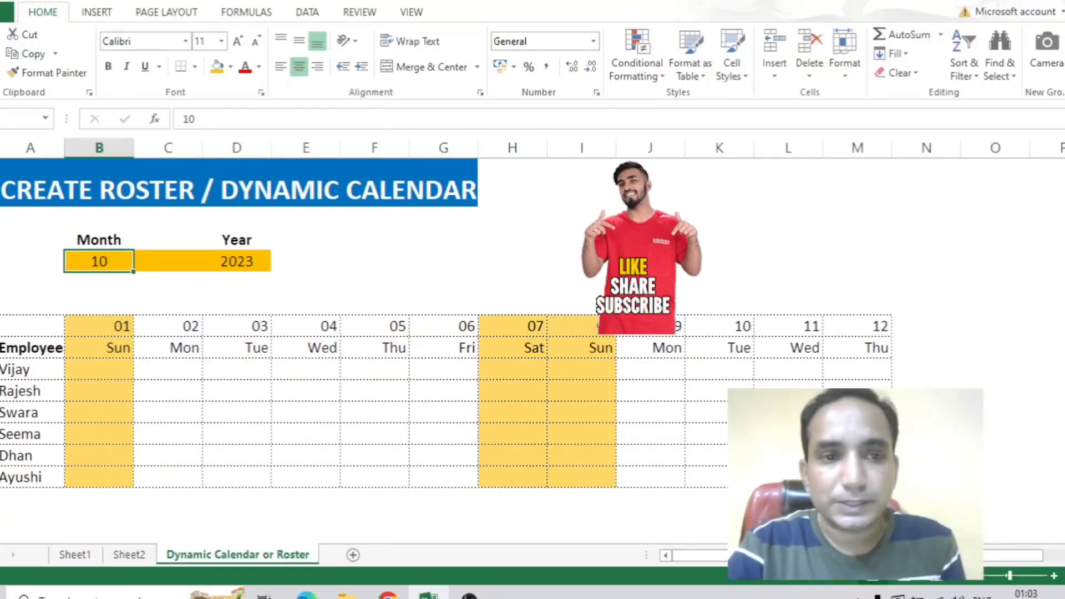
text(6)
key(Return)
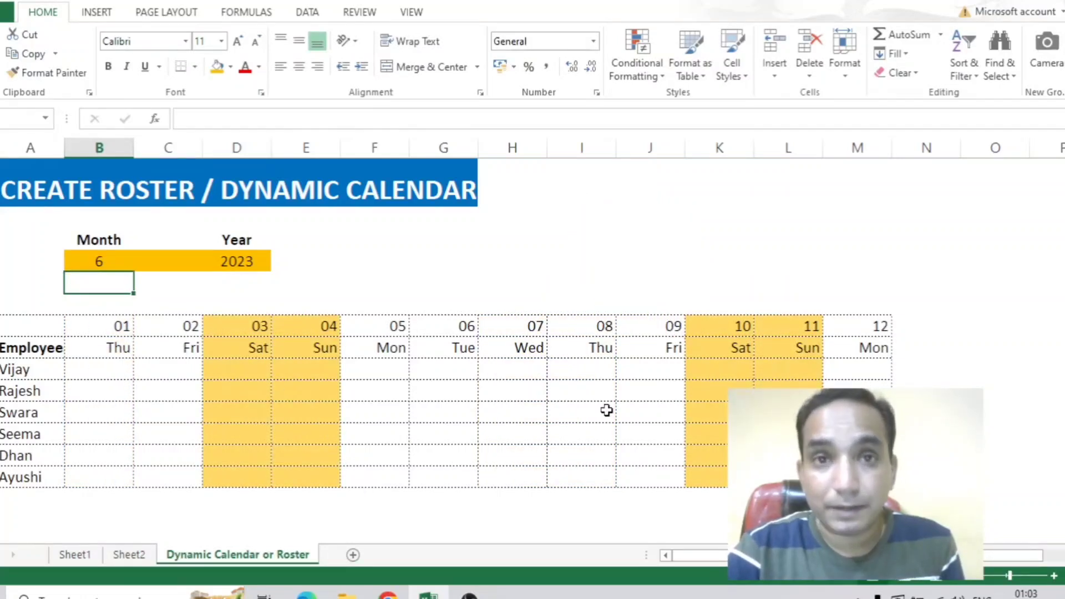
- Change the month in B4 to 9 to test the roster with another month
click(123, 260)
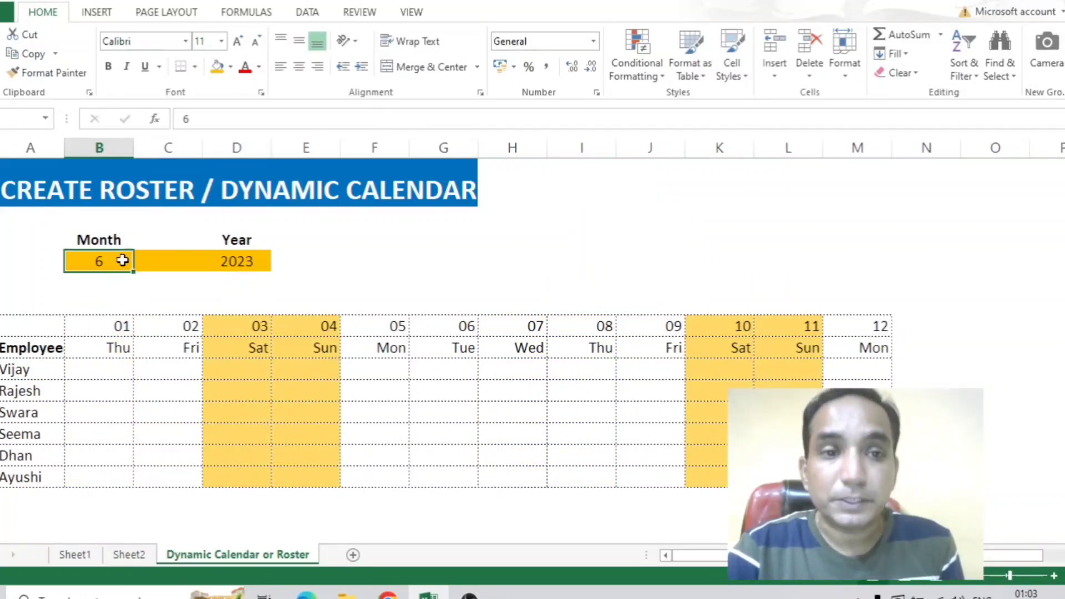
text(9)
key(Return)
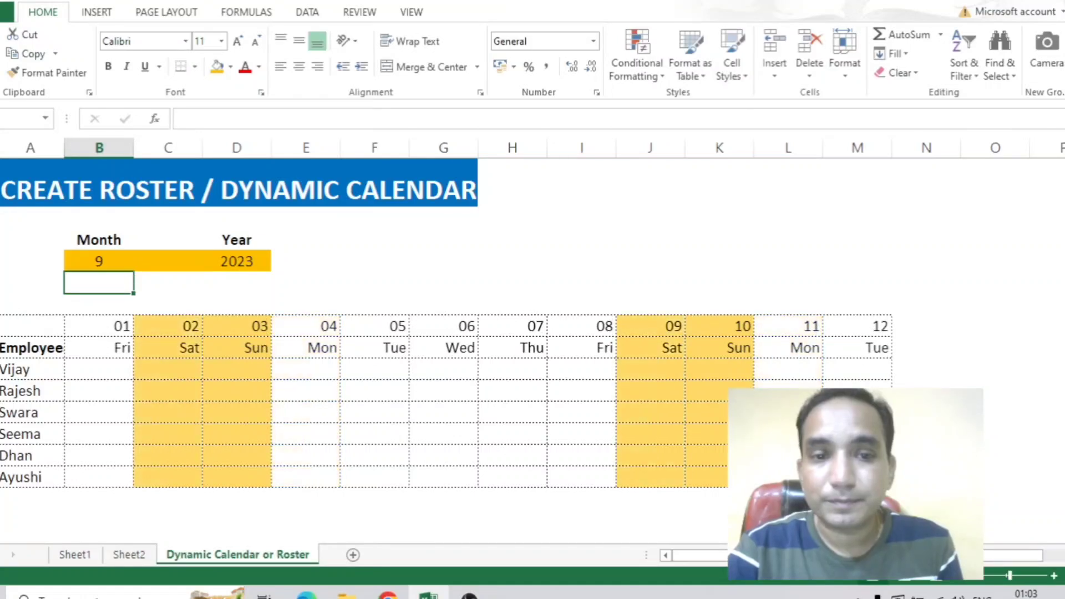
- Set the year in D4 to 2050 to test the roster with a future year
click(244, 265)
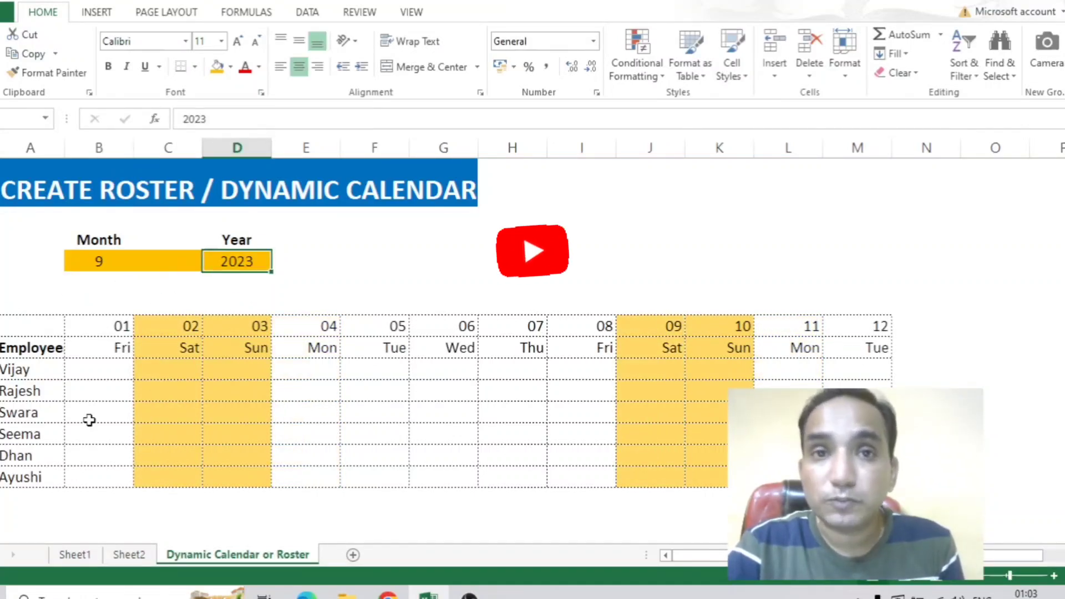
text(2050)
key(Return)
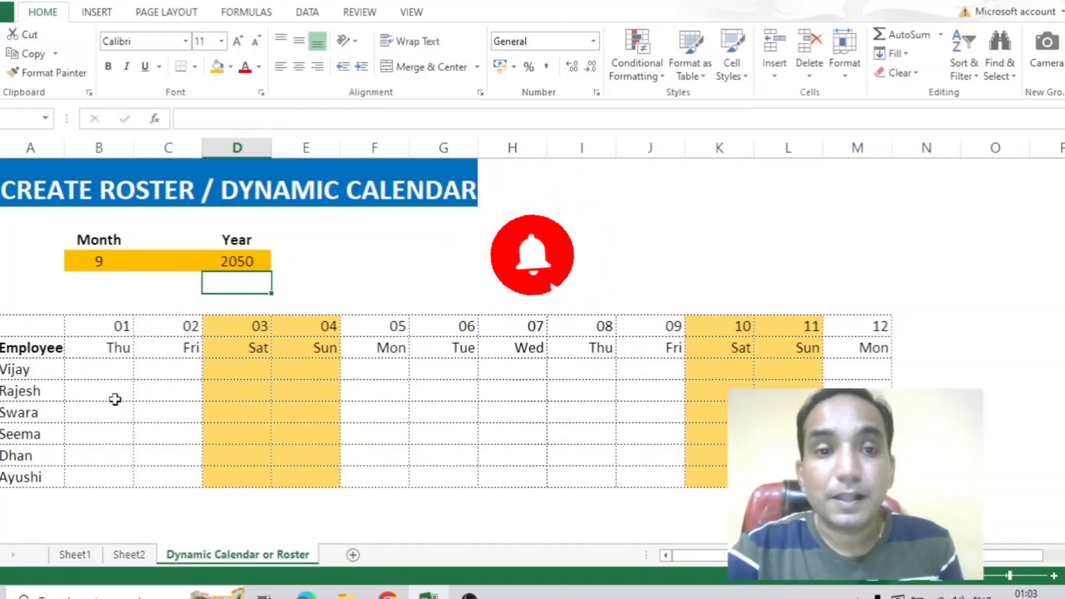
- Change the year in D4 to 2082 to test the roster with a different year
click(244, 262)
text(2082)
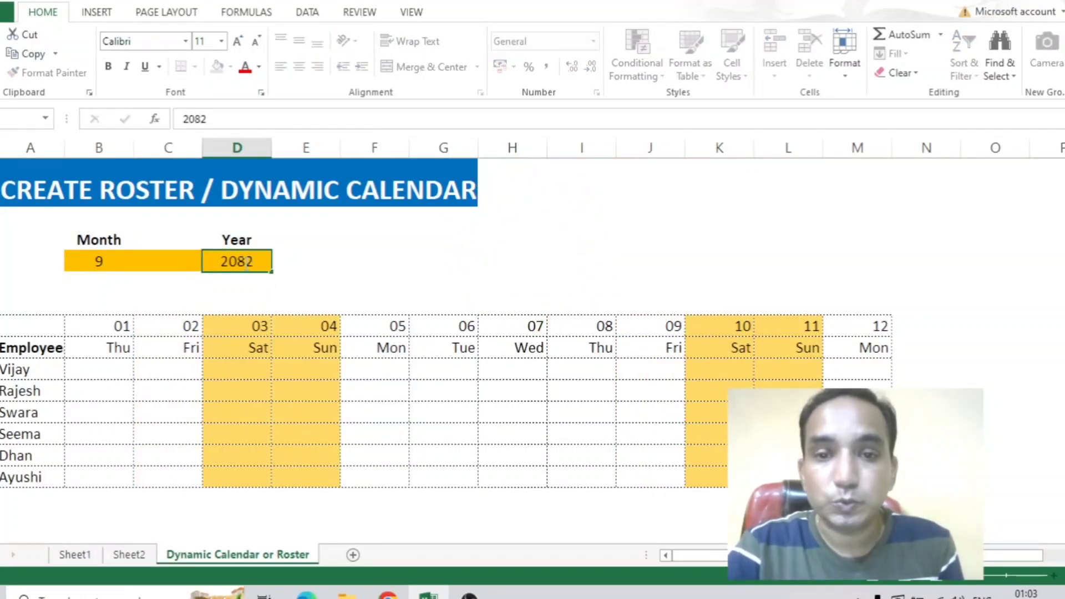
key(Return)
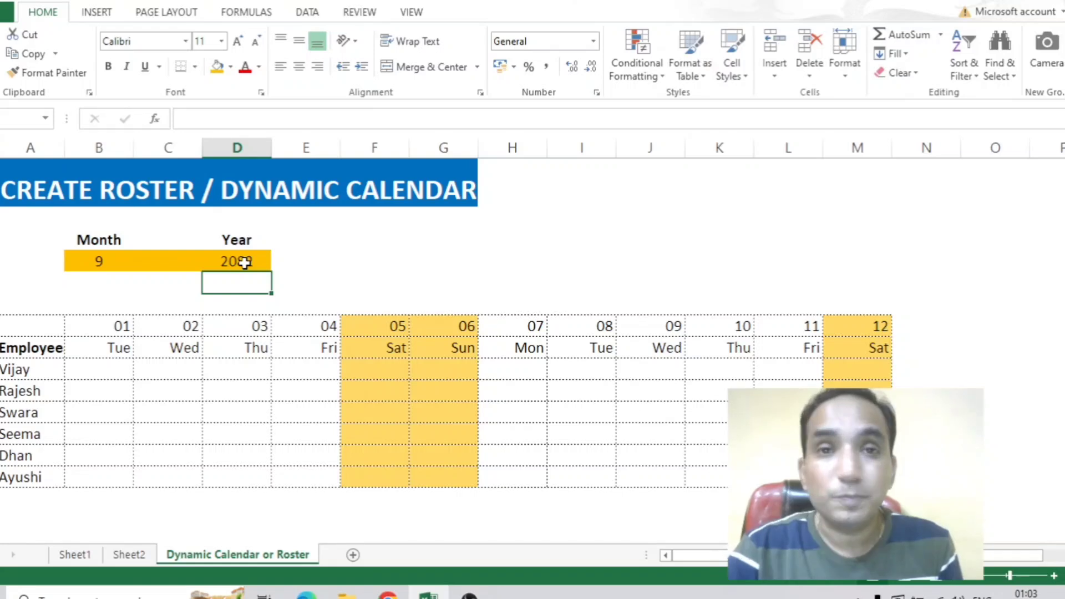